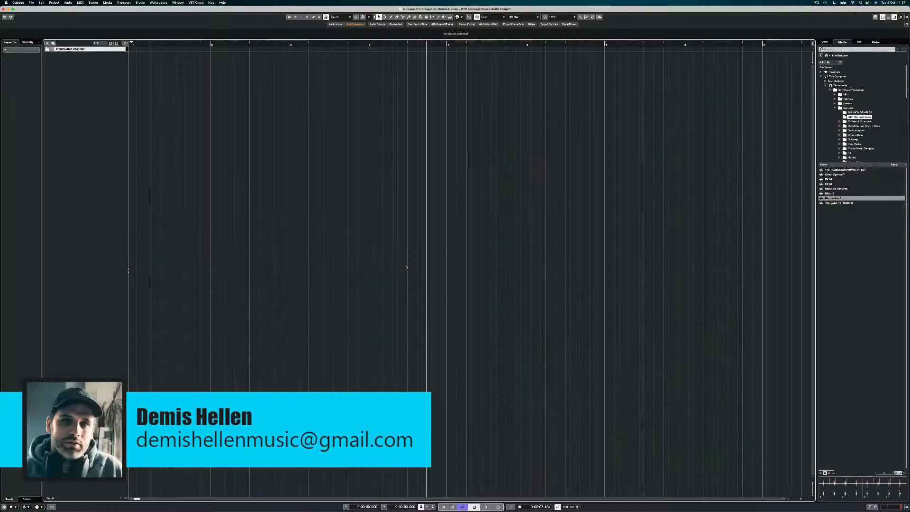
Add Hihat_10_124BPM, Percussion 7 and Top_Loop_14_124BPM as tracks starting at bar 1
{"action": "key", "text": "period"}
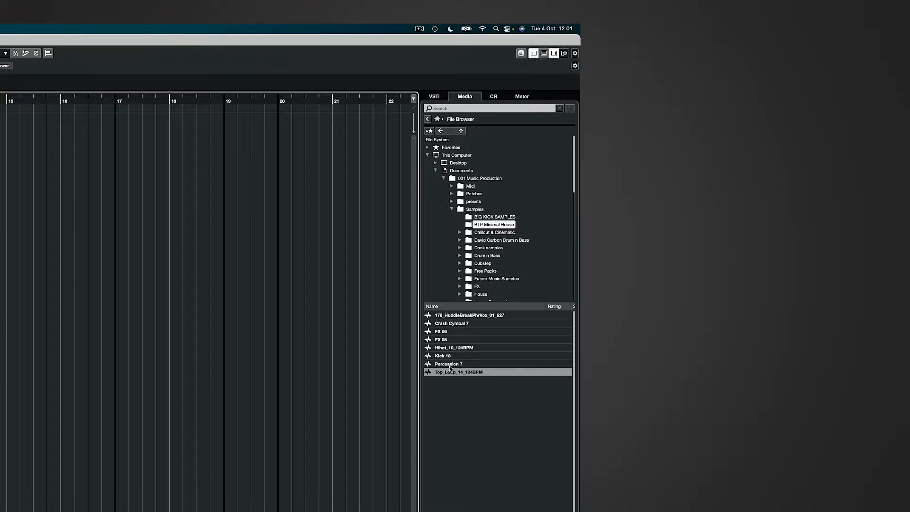
{"action": "mouse_move", "coordinate": [454, 348]}
{"action": "left_mouse_down"}
{"action": "mouse_move", "coordinate": [469, 299]}
{"action": "mouse_move", "coordinate": [337, 139]}
{"action": "mouse_move", "coordinate": [133, 56]}
{"action": "left_mouse_up"}
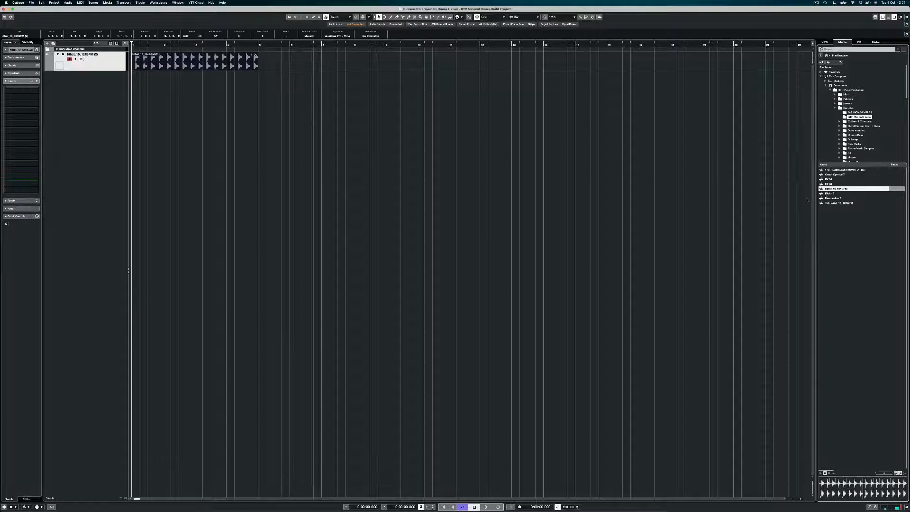
{"action": "left_click_drag", "start_coordinate": [834, 199], "coordinate": [133, 76]}
{"action": "left_click_drag", "start_coordinate": [836, 206], "coordinate": [136, 95]}
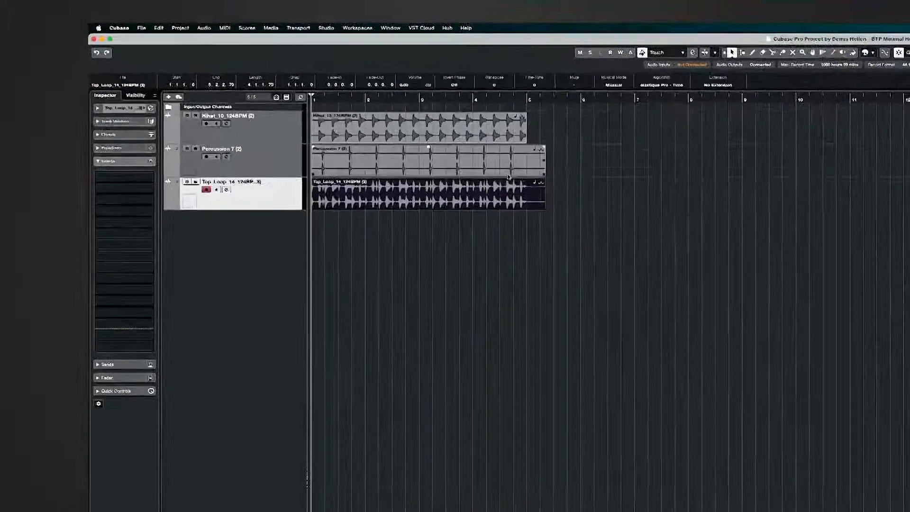
Trim the Percussion 7 and Top_Loop events to end at bar 5, then audition the loops
{"action": "left_click", "coordinate": [552, 171]}
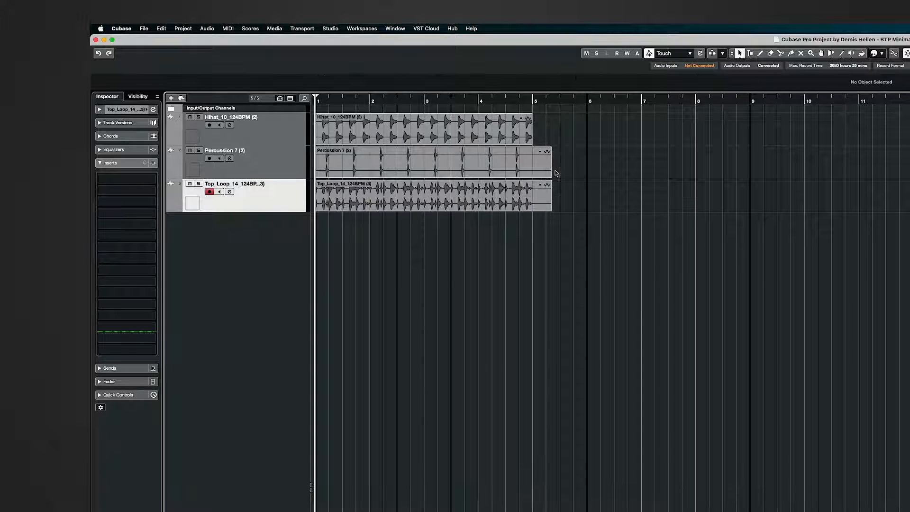
{"action": "left_click_drag", "start_coordinate": [550, 176], "coordinate": [532, 179]}
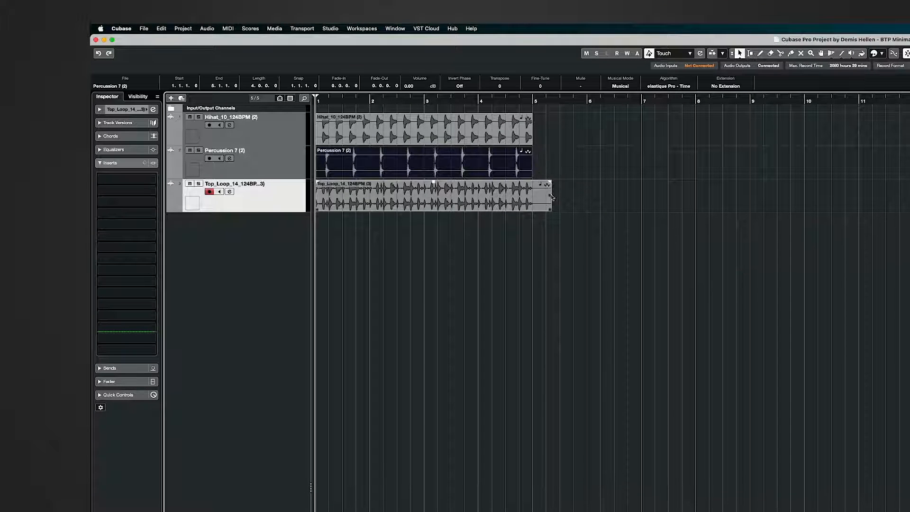
{"action": "left_click_drag", "start_coordinate": [551, 209], "coordinate": [541, 210]}
{"action": "left_click", "coordinate": [569, 233]}
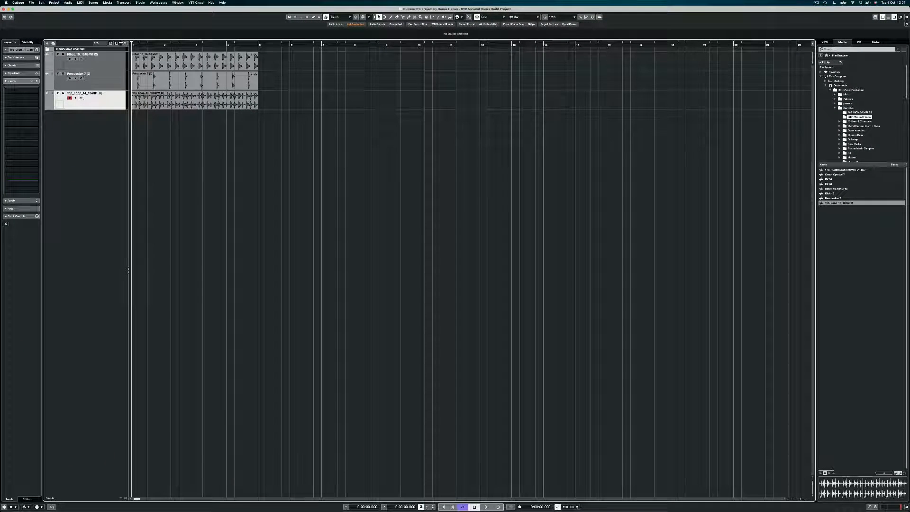
{"action": "key", "text": "space"}
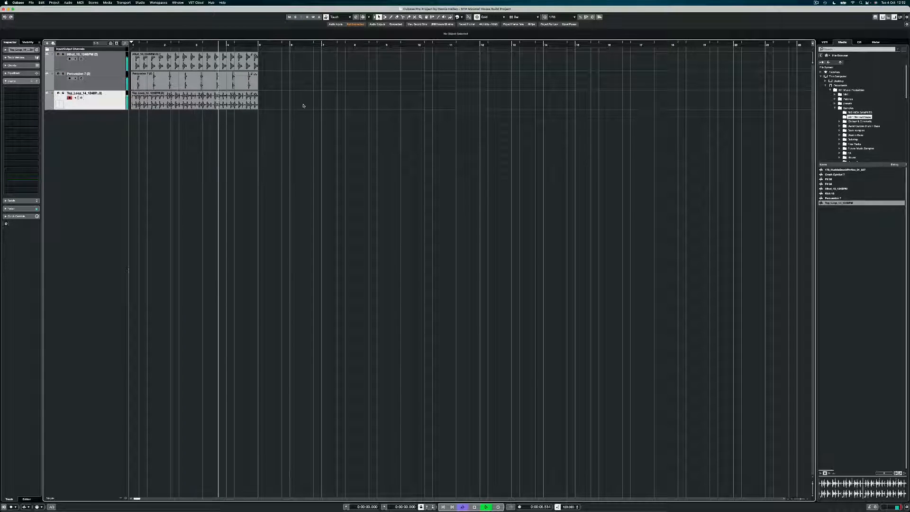
{"action": "key", "text": "space"}
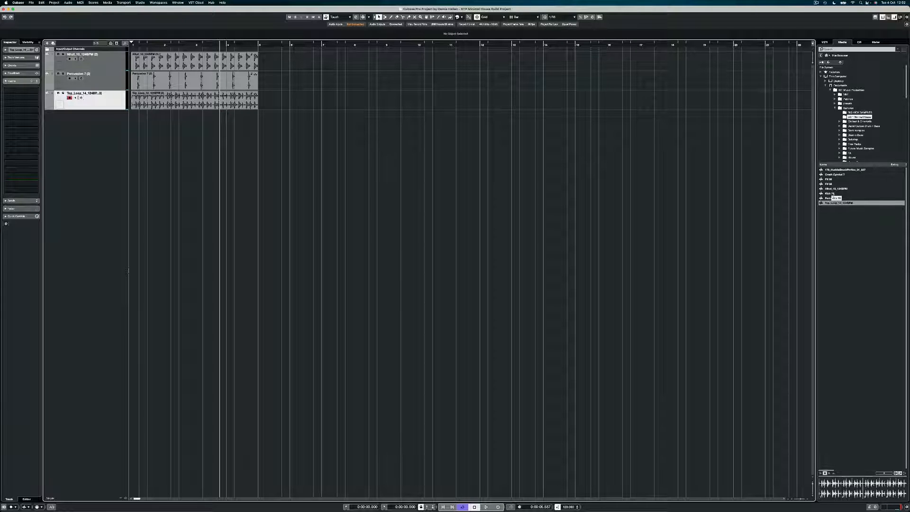
Create a sampler track from Kick 18 and set its playing portion
{"action": "right_click", "coordinate": [831, 195]}
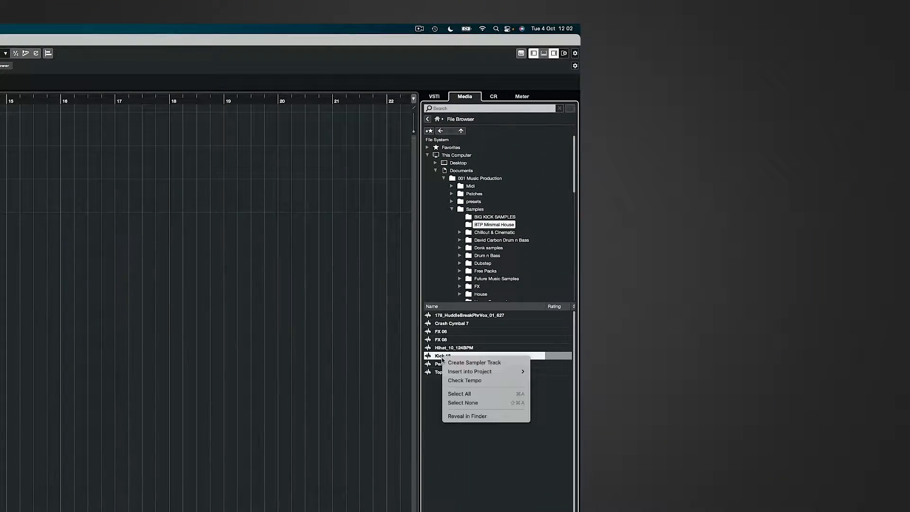
{"action": "left_click", "coordinate": [480, 363]}
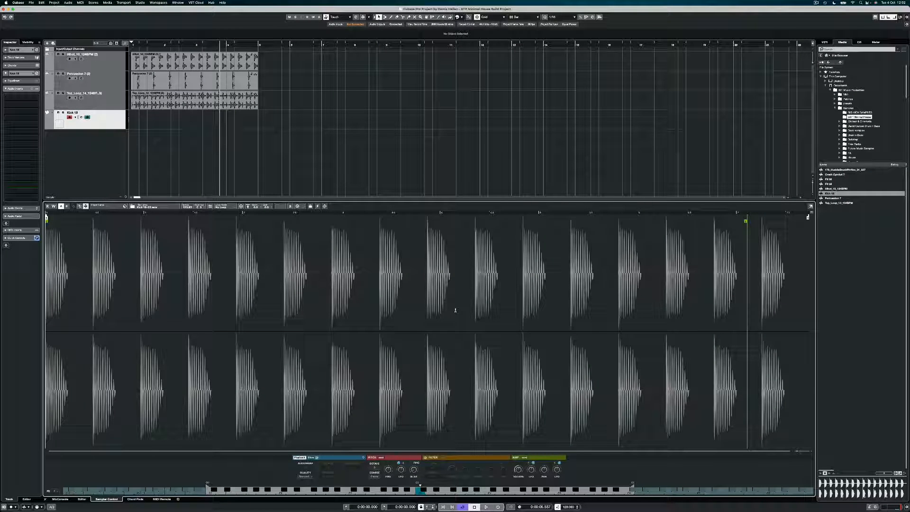
{"action": "left_click_drag", "start_coordinate": [94, 317], "coordinate": [871, 324]}
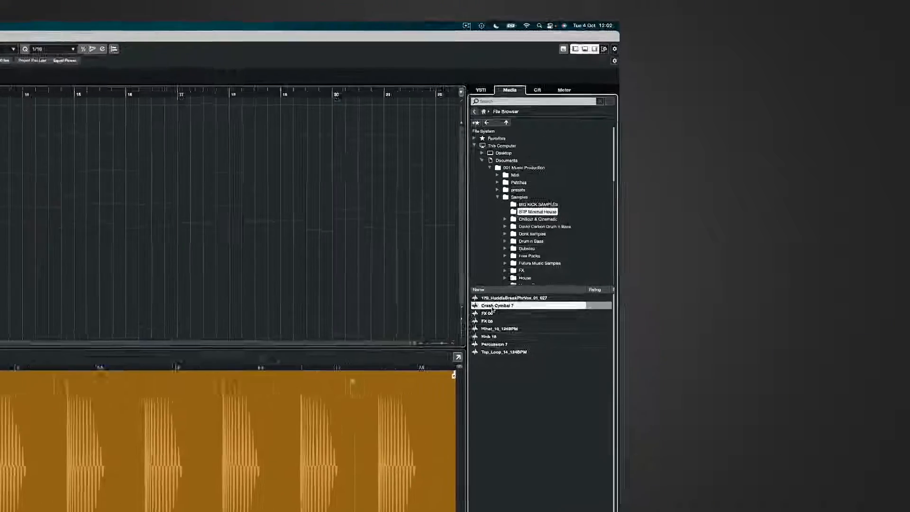
Create a Crash Cymbal 7 sampler track and select the hi-hat loop event
{"action": "right_click", "coordinate": [834, 176]}
{"action": "left_click", "coordinate": [452, 329]}
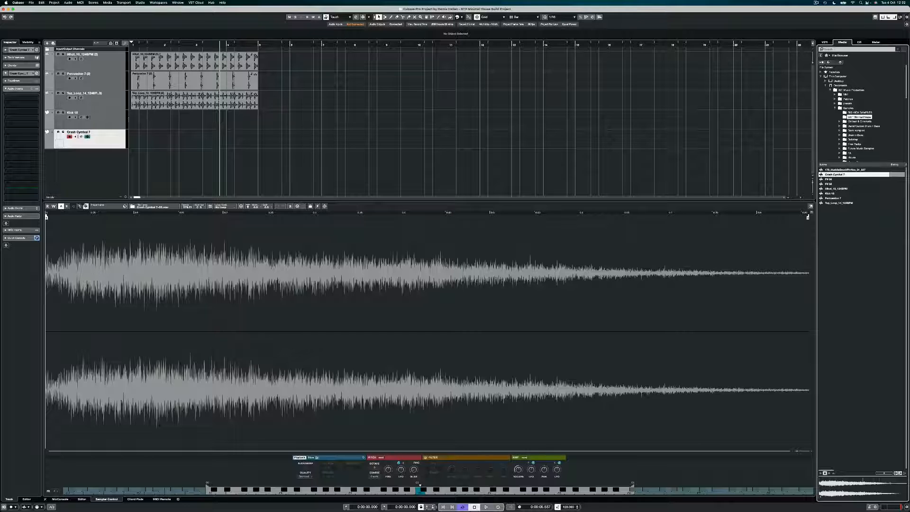
{"action": "left_click", "coordinate": [107, 119]}
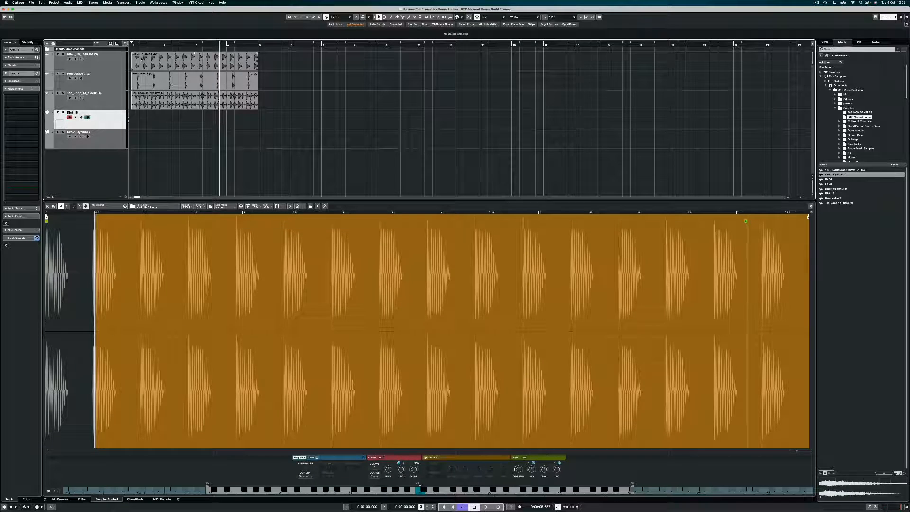
{"action": "left_click", "coordinate": [194, 57]}
Set the loop range to the hi-hat event's length and create a Kick 18 part for editing
{"action": "key", "text": "p"}
{"action": "double_click", "coordinate": [148, 119]}
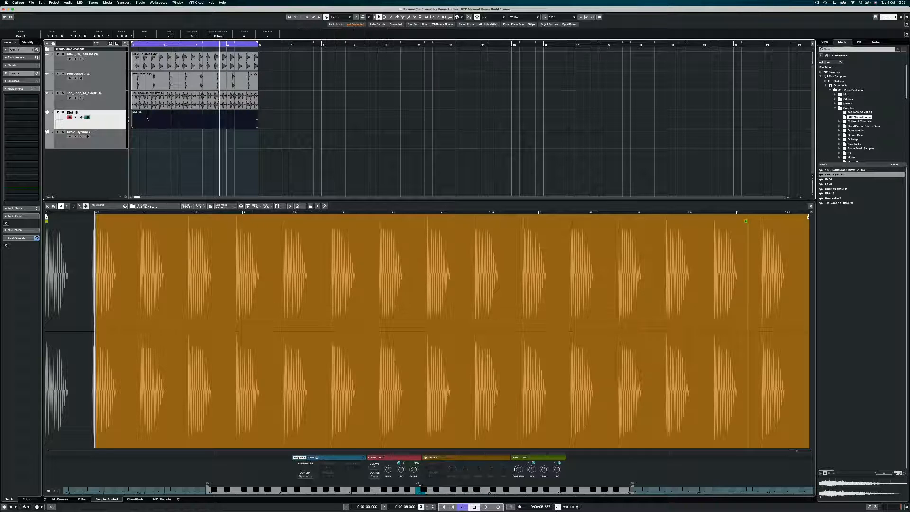
{"action": "double_click", "coordinate": [148, 117]}
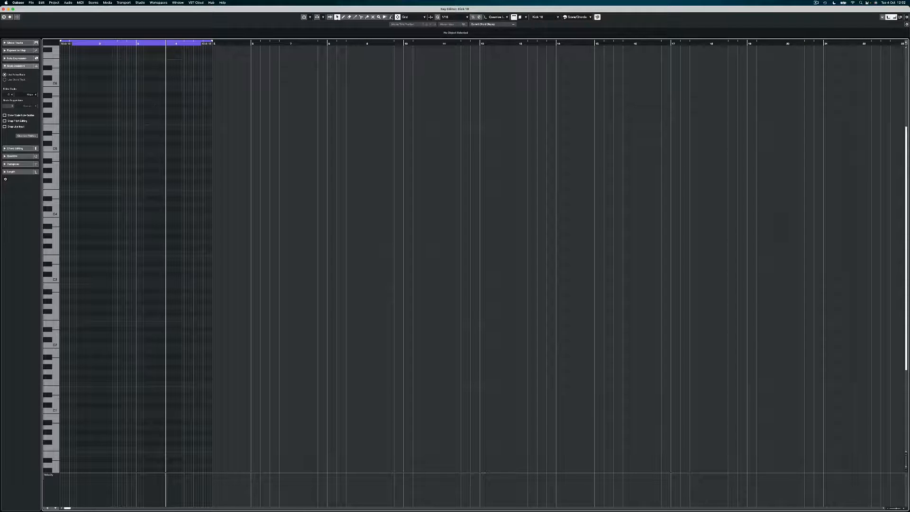
With 1/4 quantize, draw quarter-note kicks on C3 across the four bars and audition them
{"action": "left_click", "coordinate": [448, 16]}
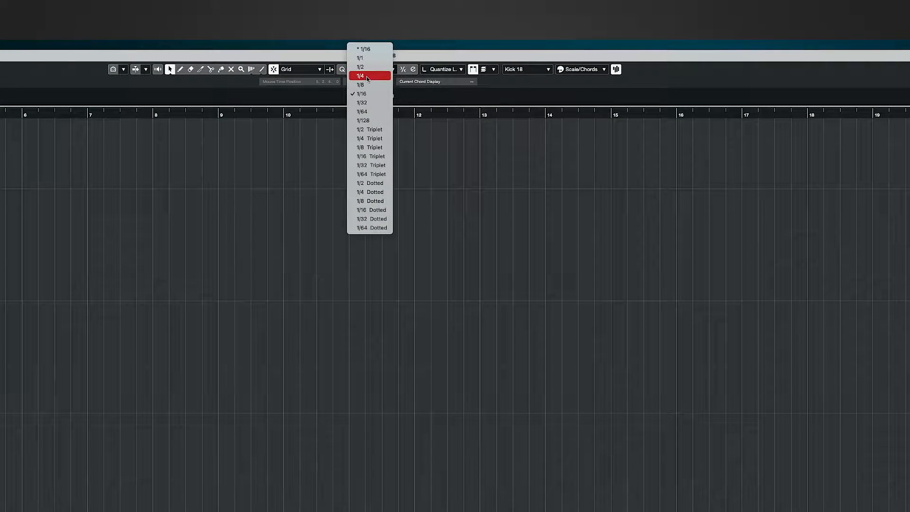
{"action": "left_click", "coordinate": [368, 77]}
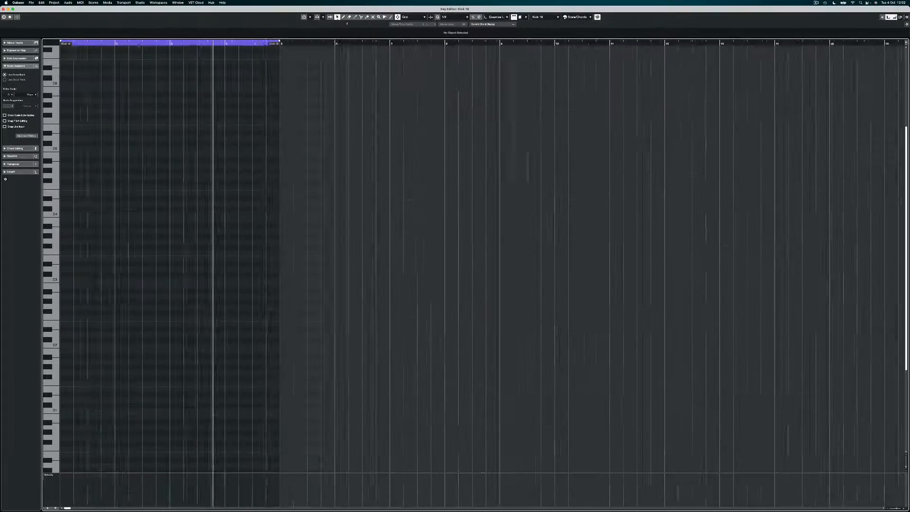
{"action": "left_click_drag", "start_coordinate": [347, 24], "coordinate": [310, 28]}
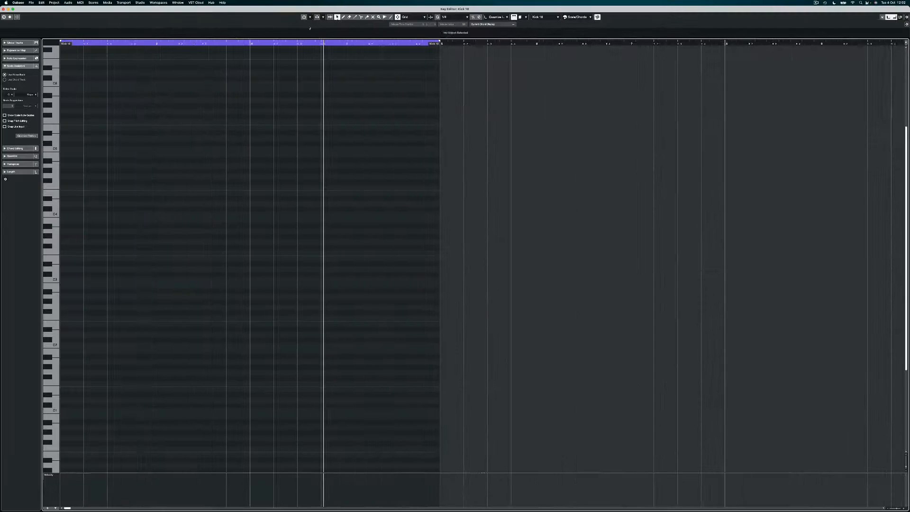
{"action": "left_click", "coordinate": [391, 17]}
{"action": "left_click_drag", "start_coordinate": [58, 279], "coordinate": [426, 276]}
{"action": "key", "text": "super+z"}
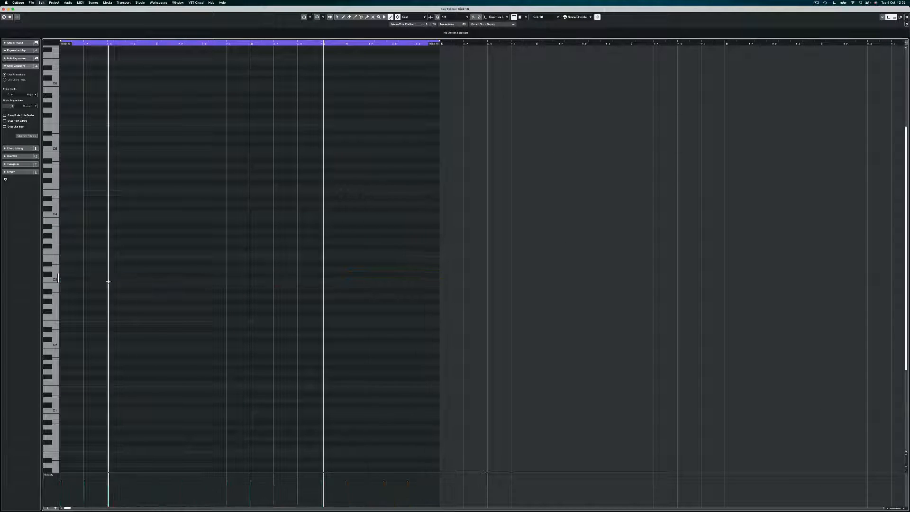
{"action": "left_click_drag", "start_coordinate": [59, 279], "coordinate": [423, 279]}
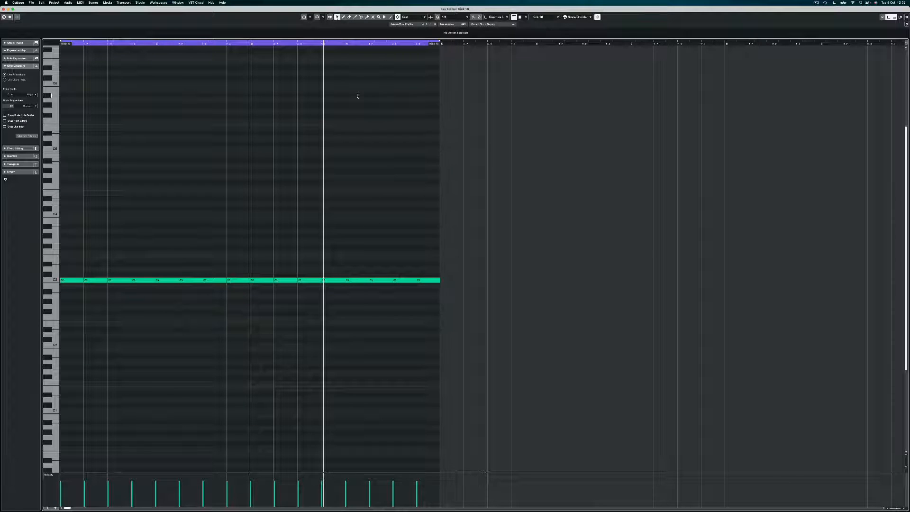
{"action": "key", "text": "space"}
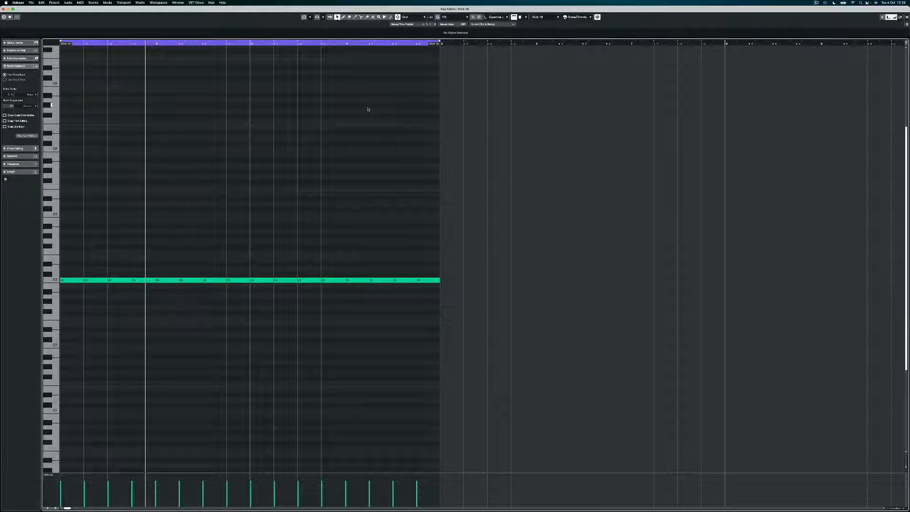
{"action": "key", "text": "Return"}
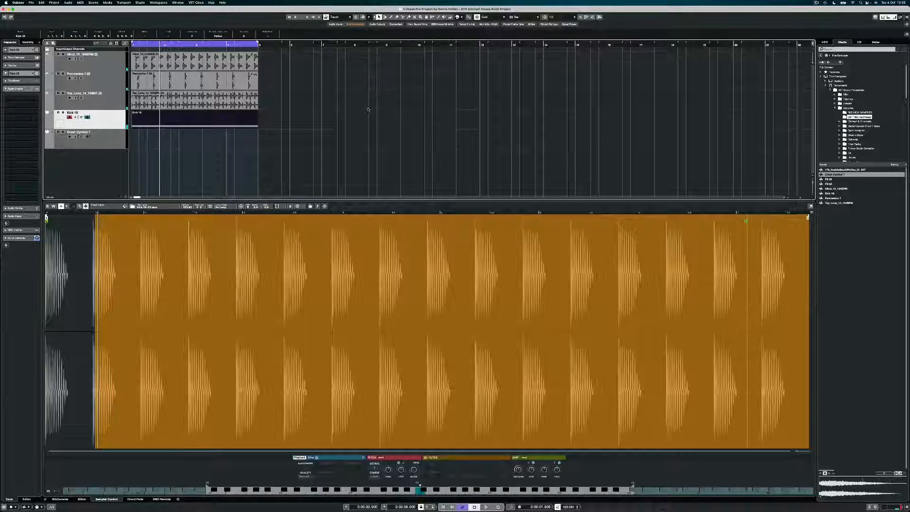
Create a Crash Cymbal 7 part with one long C3 note from bar 1 and audition it
{"action": "left_click", "coordinate": [162, 151]}
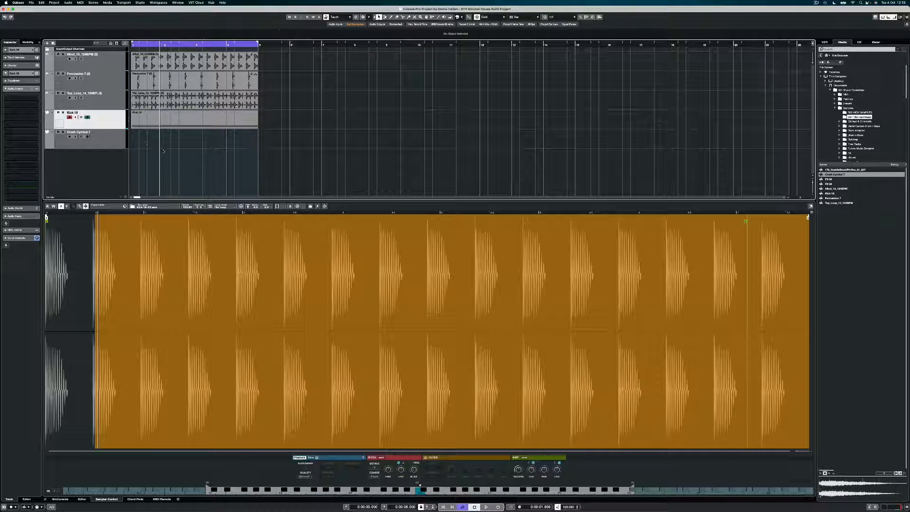
{"action": "double_click", "coordinate": [145, 143]}
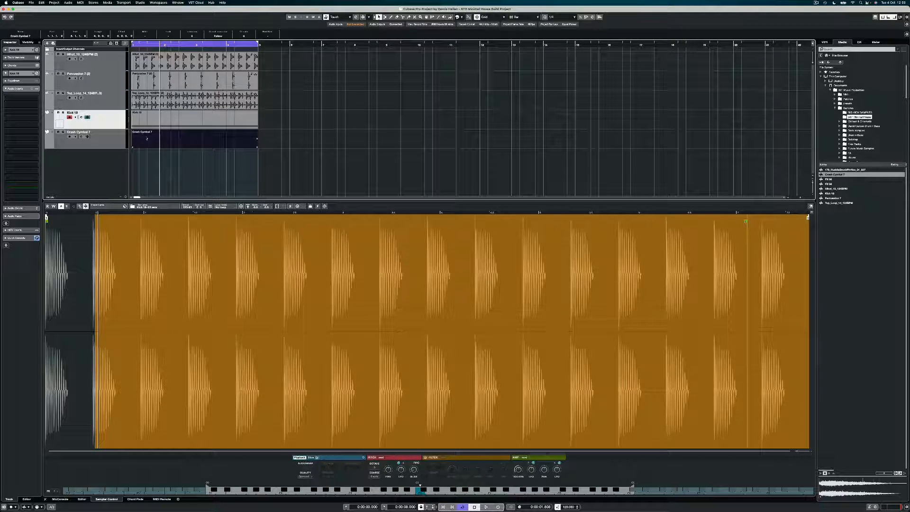
{"action": "key", "text": "Return"}
{"action": "key", "text": "8"}
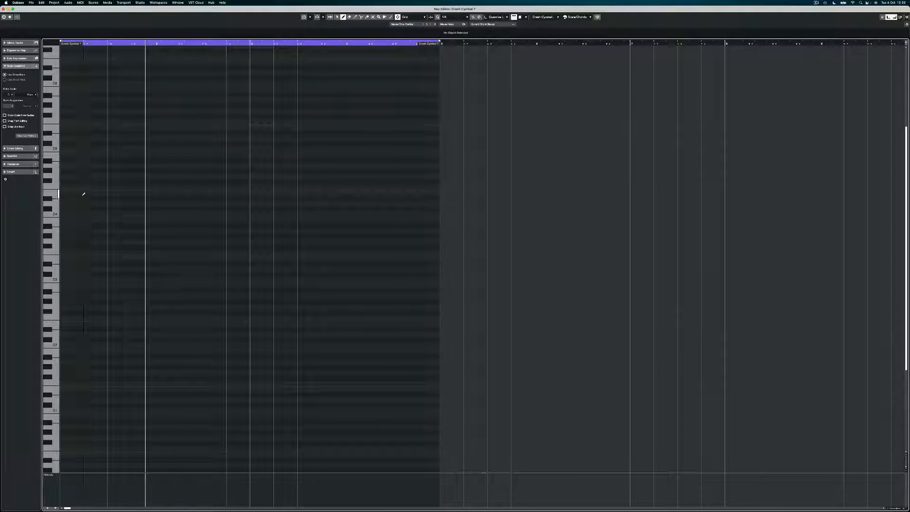
{"action": "left_click_drag", "start_coordinate": [65, 280], "coordinate": [415, 279]}
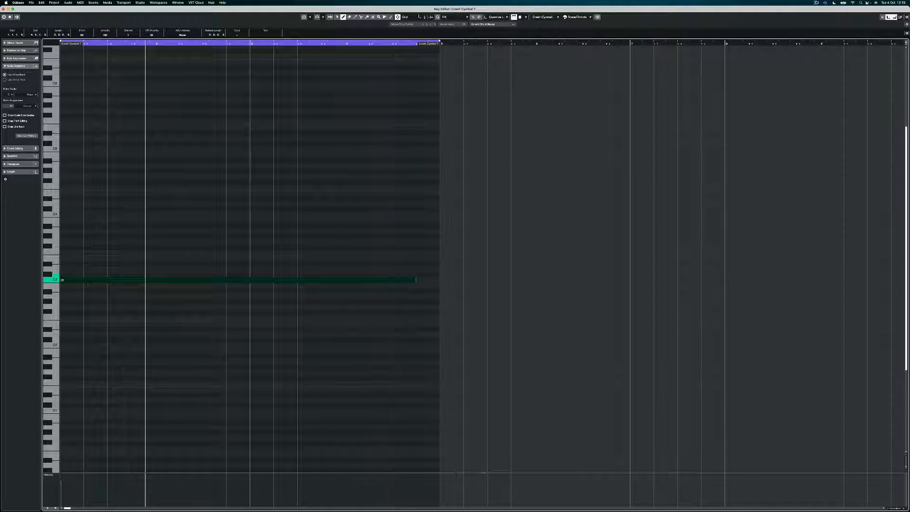
{"action": "left_click", "coordinate": [338, 17]}
{"action": "left_click", "coordinate": [331, 61]}
{"action": "key", "text": "space"}
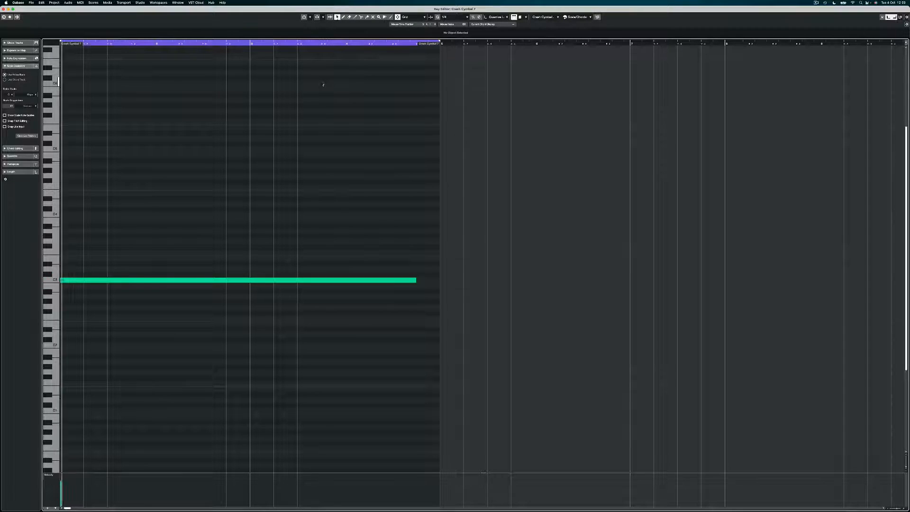
{"action": "key", "text": "space"}
{"action": "key", "text": "Return"}
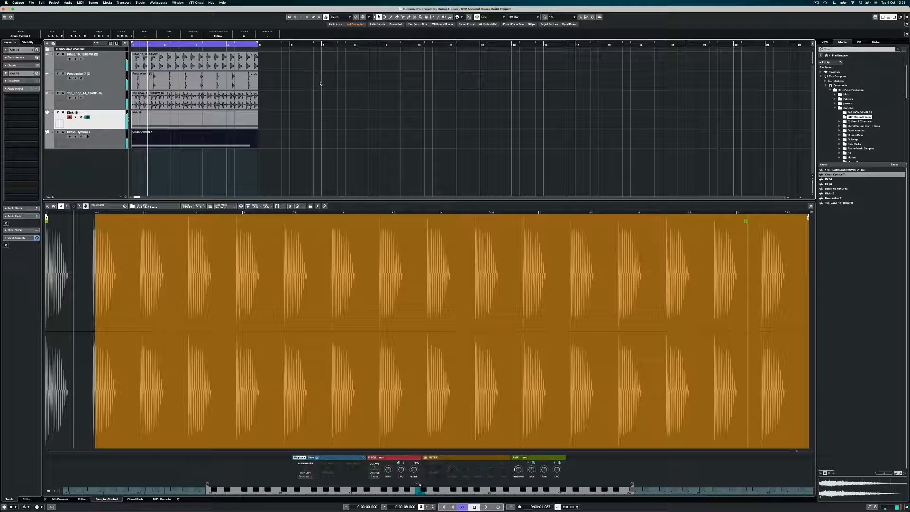
{"action": "left_click", "coordinate": [308, 146]}
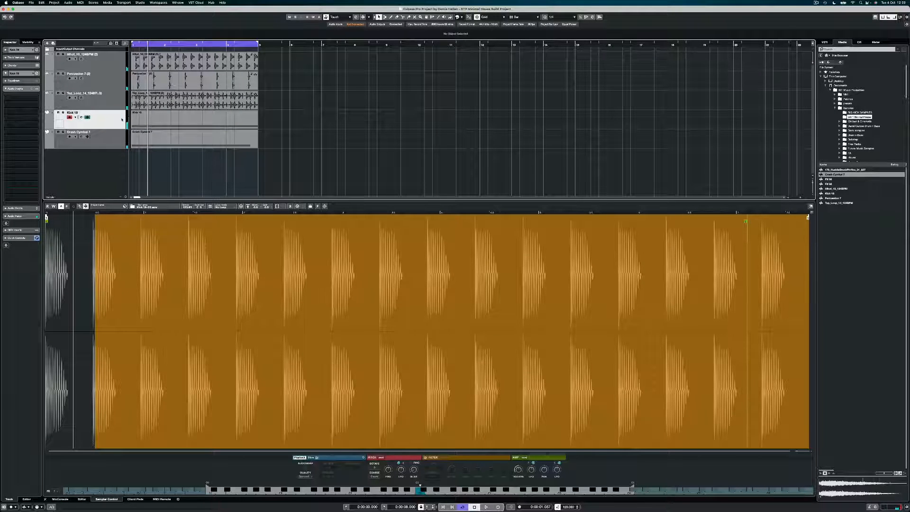
Open Kick 18's Sampler Control, clear the sample range, and return from the amp envelope to the waveform
{"action": "left_click", "coordinate": [46, 499]}
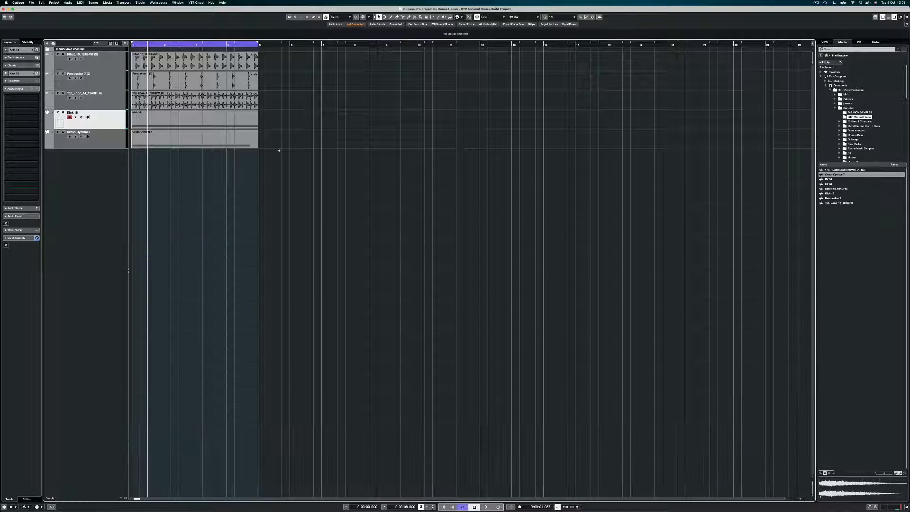
{"action": "left_click", "coordinate": [88, 118]}
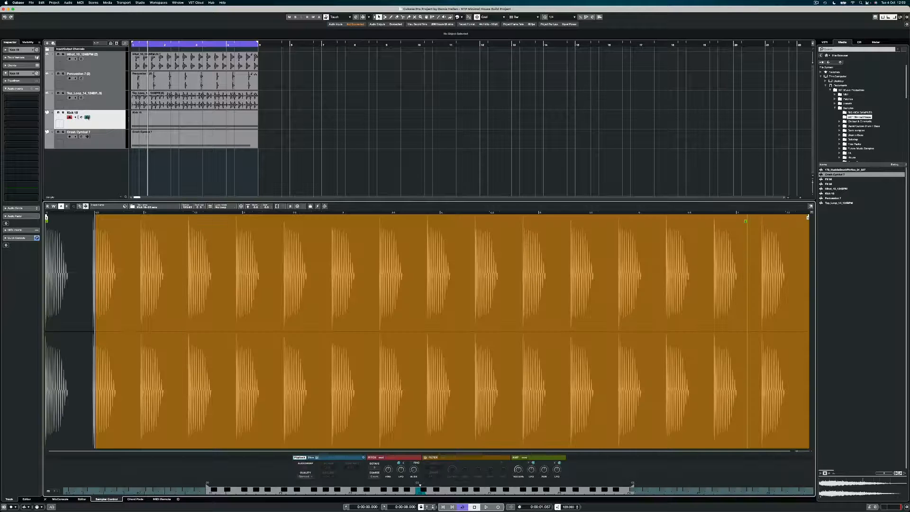
{"action": "left_click", "coordinate": [130, 379]}
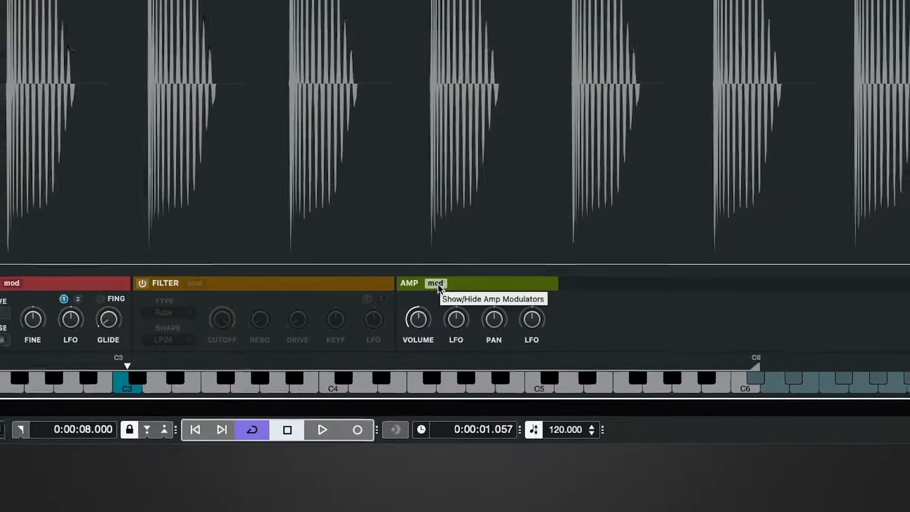
{"action": "left_click", "coordinate": [441, 277]}
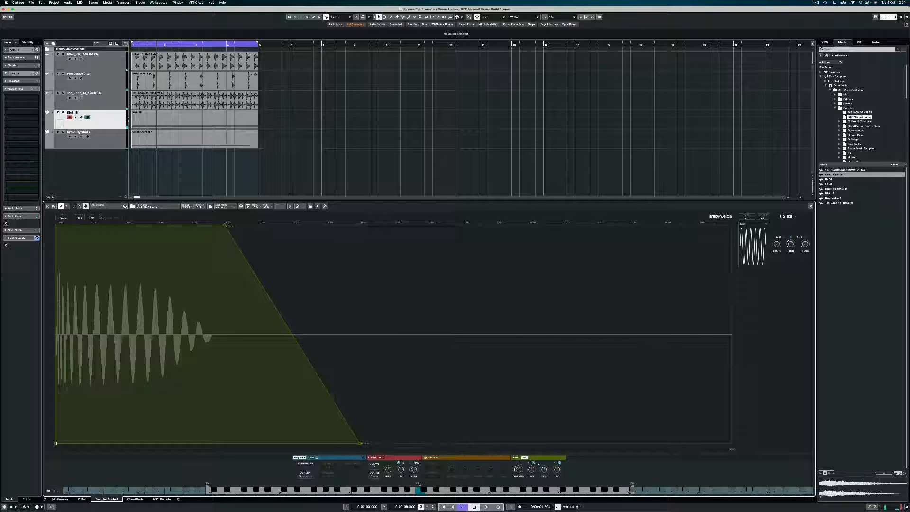
{"action": "left_click", "coordinate": [525, 458]}
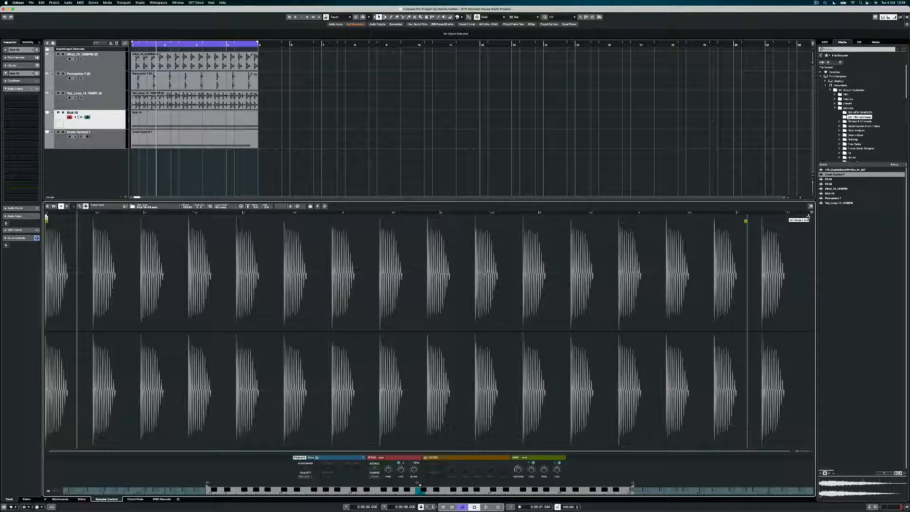
Move the Kick 18 sample end marker earlier, audition the shorter kick, and show its amp envelope
{"action": "mouse_move", "coordinate": [809, 217]}
{"action": "left_mouse_down"}
{"action": "mouse_move", "coordinate": [367, 234]}
{"action": "mouse_move", "coordinate": [88, 229]}
{"action": "left_mouse_up"}
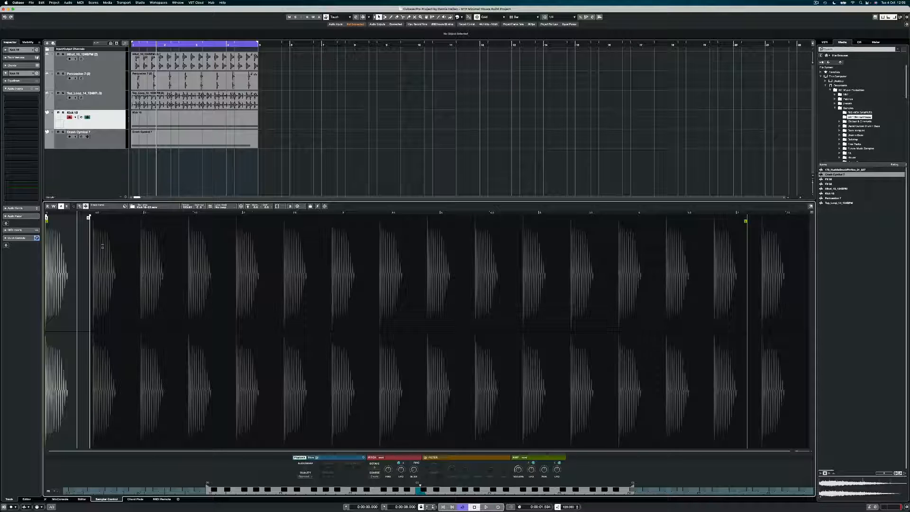
{"action": "key", "text": "space"}
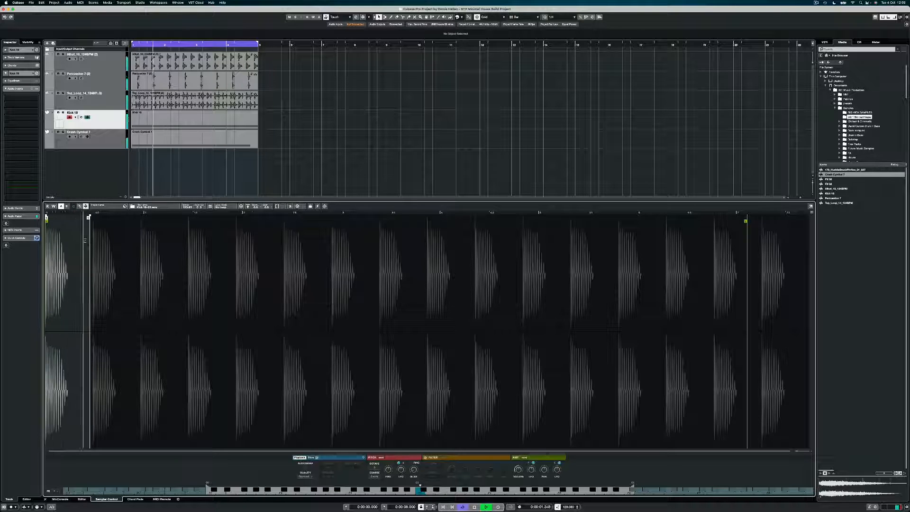
{"action": "key", "text": "space"}
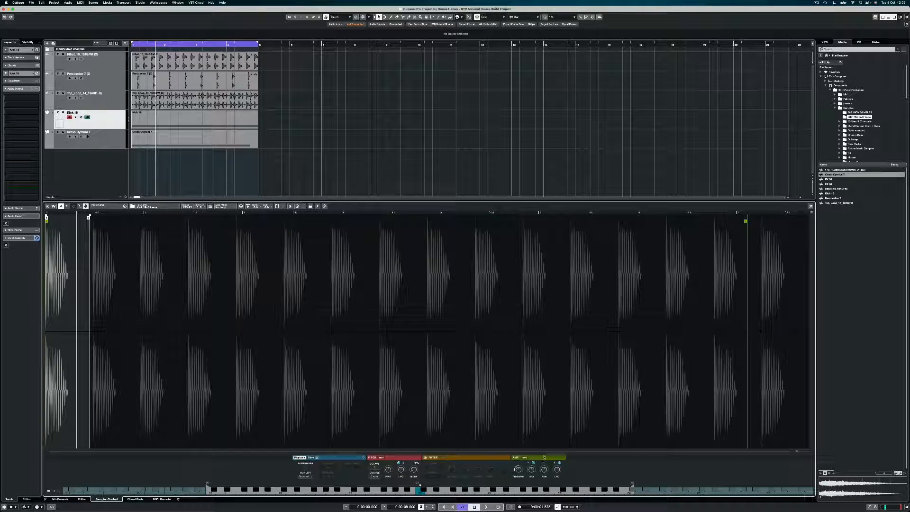
{"action": "left_click", "coordinate": [524, 459]}
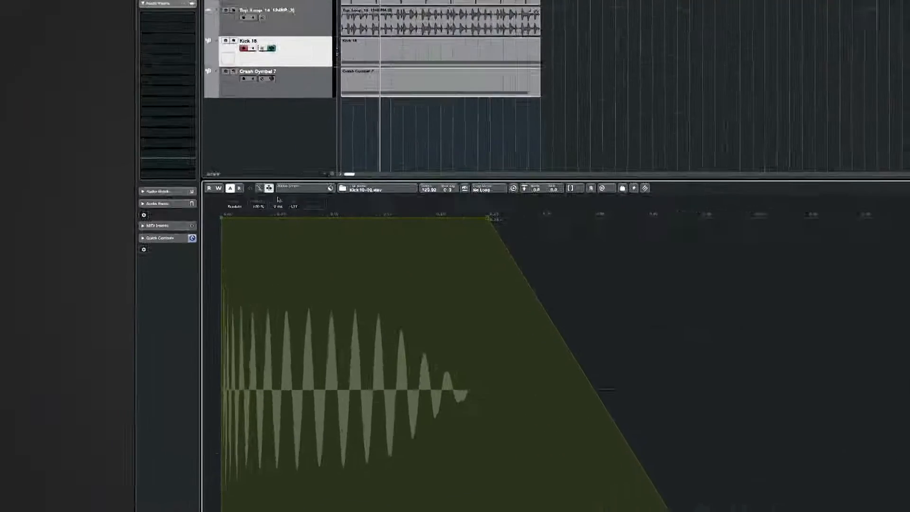
Set the Kick 18 amp envelope mode to One Shot
{"action": "left_click", "coordinate": [239, 207]}
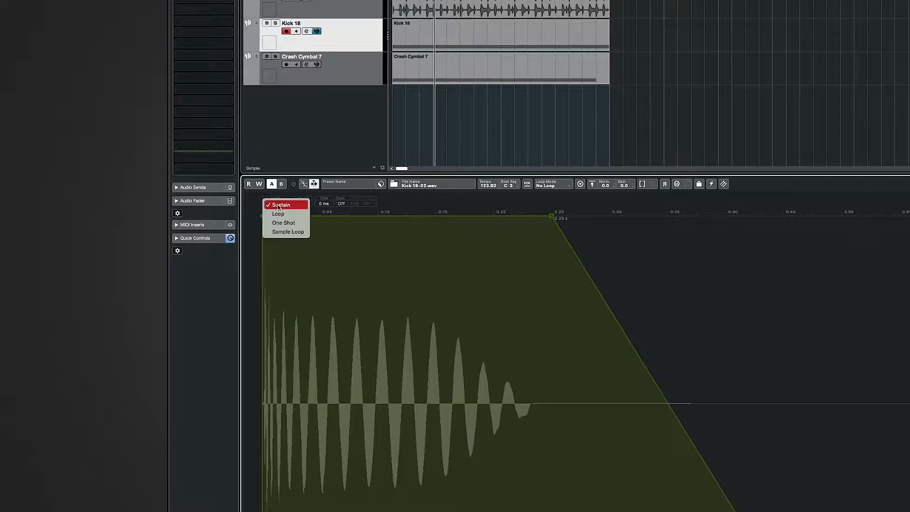
{"action": "left_click", "coordinate": [297, 223]}
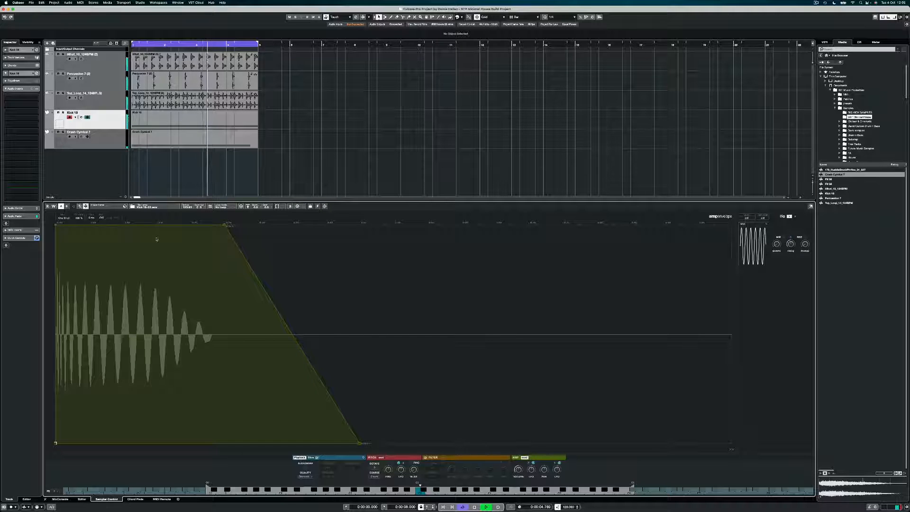
{"action": "key", "text": "space"}
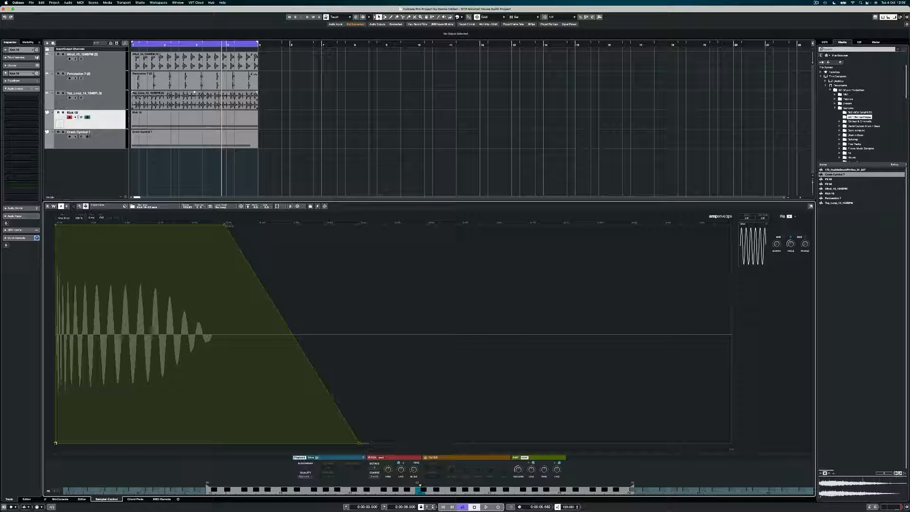
Solo the Top_Loop track, play it, and close the Sampler Control panel
{"action": "left_click", "coordinate": [63, 94]}
{"action": "key", "text": "space"}
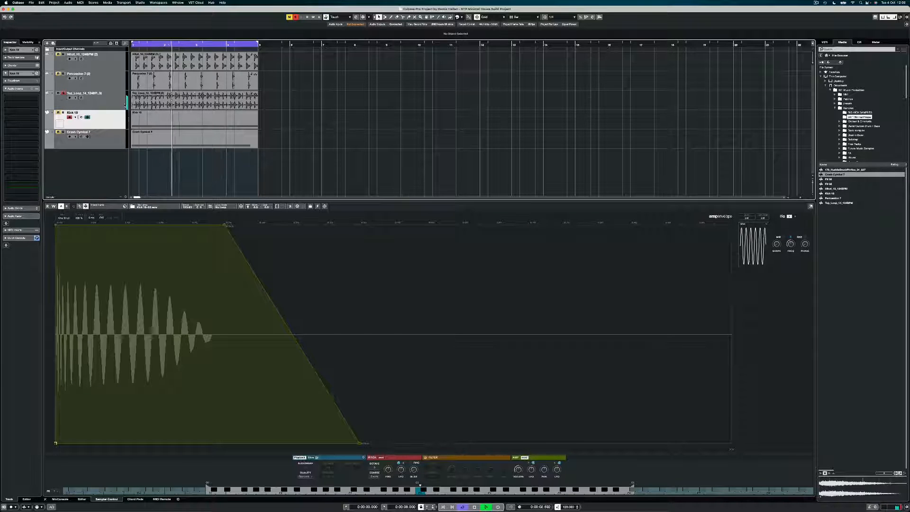
{"action": "left_click", "coordinate": [45, 499]}
{"action": "key", "text": "space"}
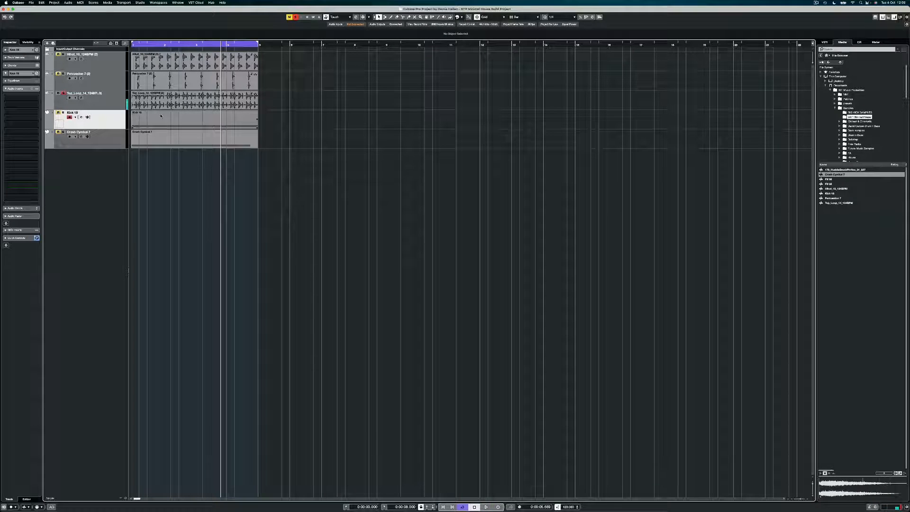
Zoom in on the enlarged Top_Loop track, choose the Split tool, and show the quantize values
{"action": "key", "text": "h"}
{"action": "key", "text": "h"}
{"action": "key", "text": "h"}
{"action": "key", "text": "h"}
{"action": "key", "text": "h"}
{"action": "key", "text": "h"}
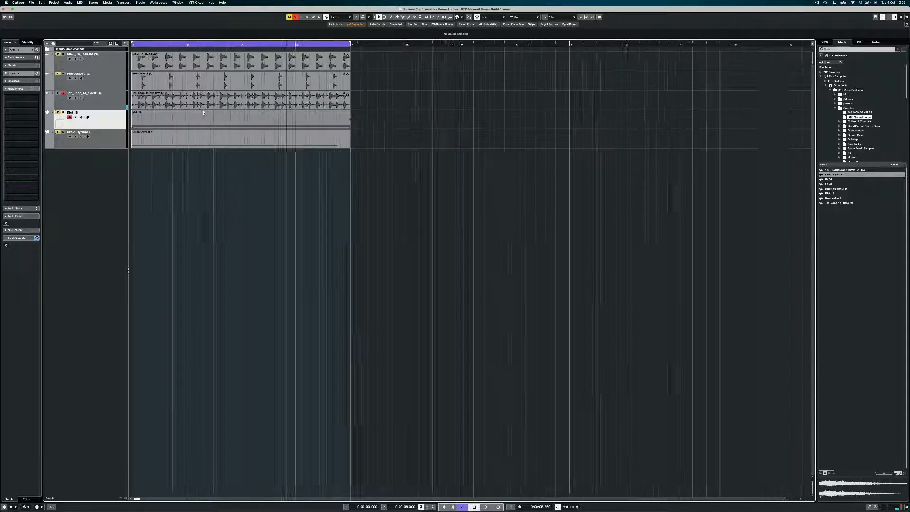
{"action": "key", "text": "h"}
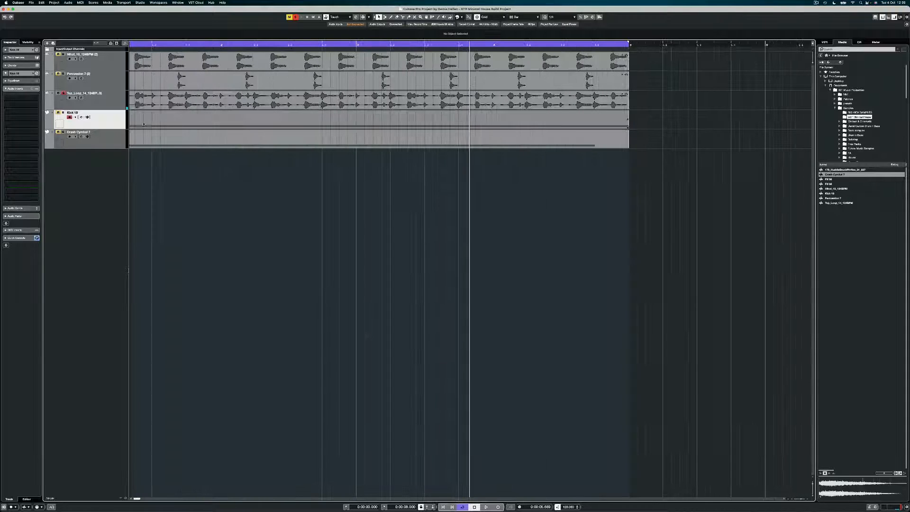
{"action": "left_click", "coordinate": [116, 108]}
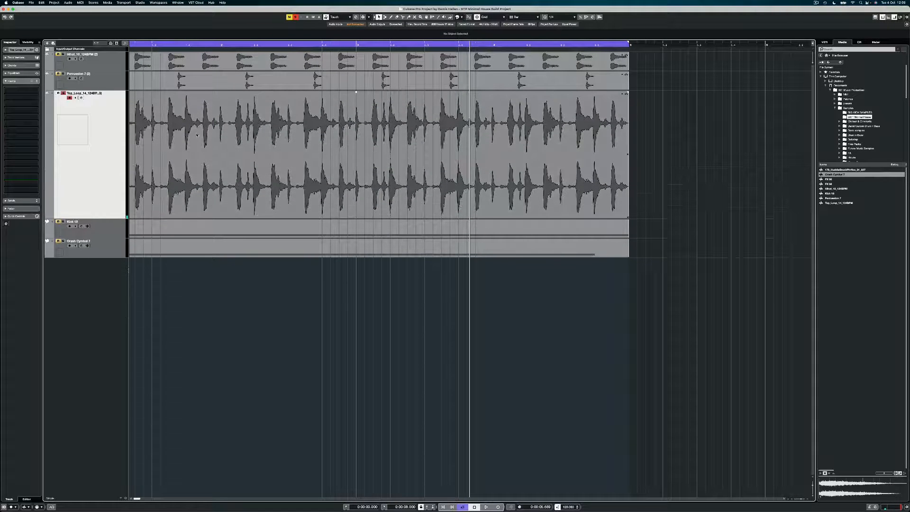
{"action": "key", "text": "h"}
{"action": "key", "text": "h"}
{"action": "key", "text": "h"}
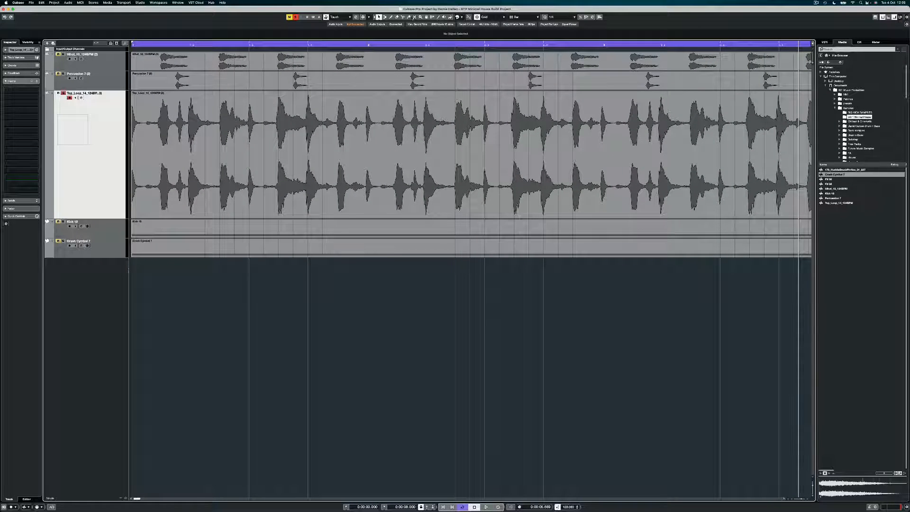
{"action": "left_click", "coordinate": [403, 17]}
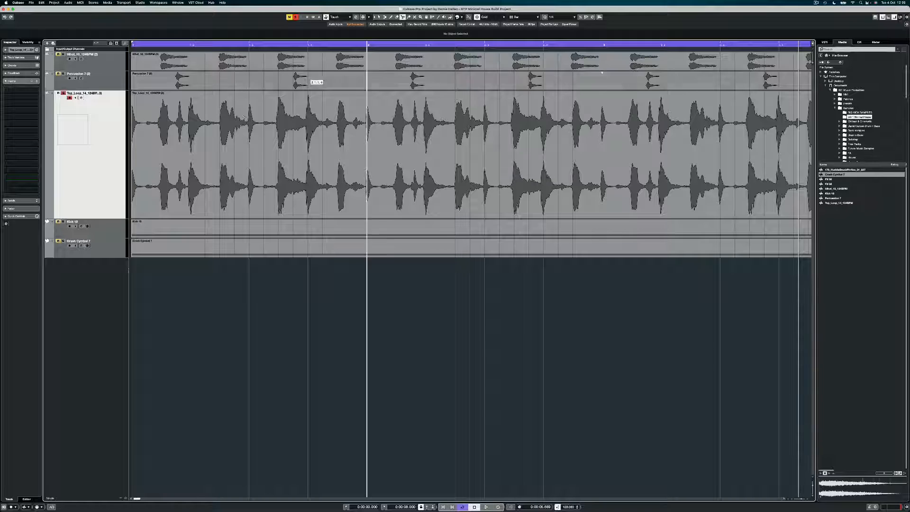
{"action": "left_click", "coordinate": [551, 17]}
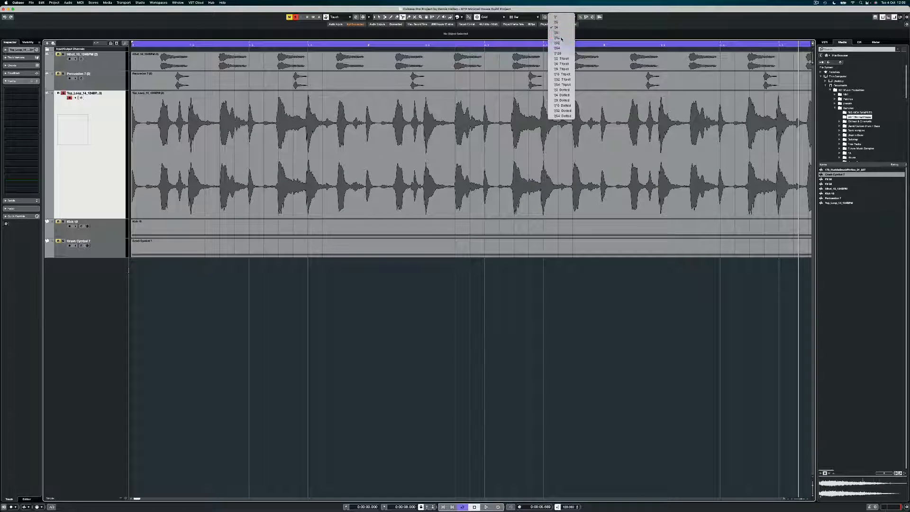
Choose 1/16 quantize, disable Snap, and set the Grid Type to Use Quantize
{"action": "left_click", "coordinate": [561, 38]}
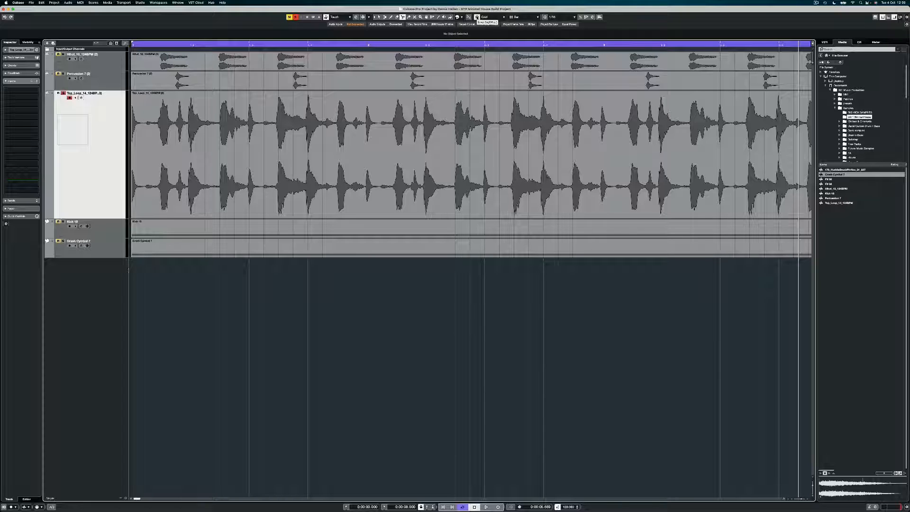
{"action": "left_click", "coordinate": [477, 18]}
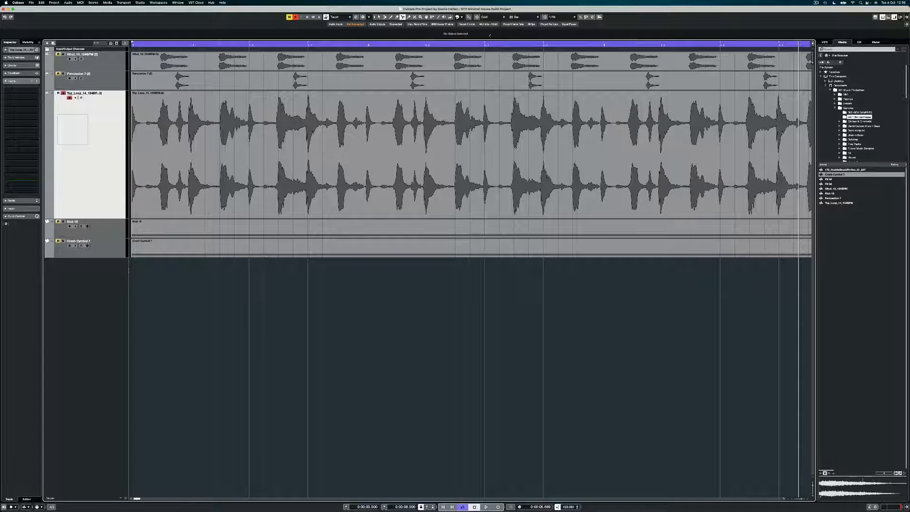
{"action": "left_click", "coordinate": [528, 19]}
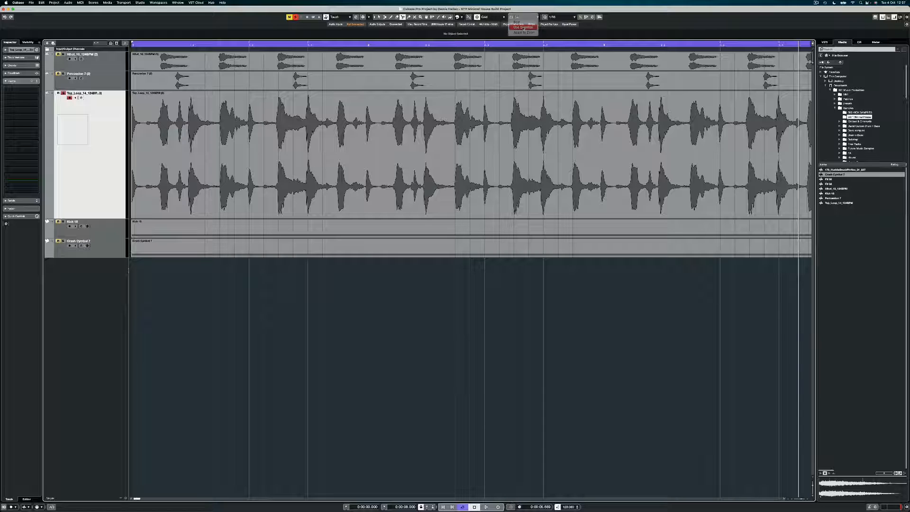
{"action": "left_click", "coordinate": [524, 27]}
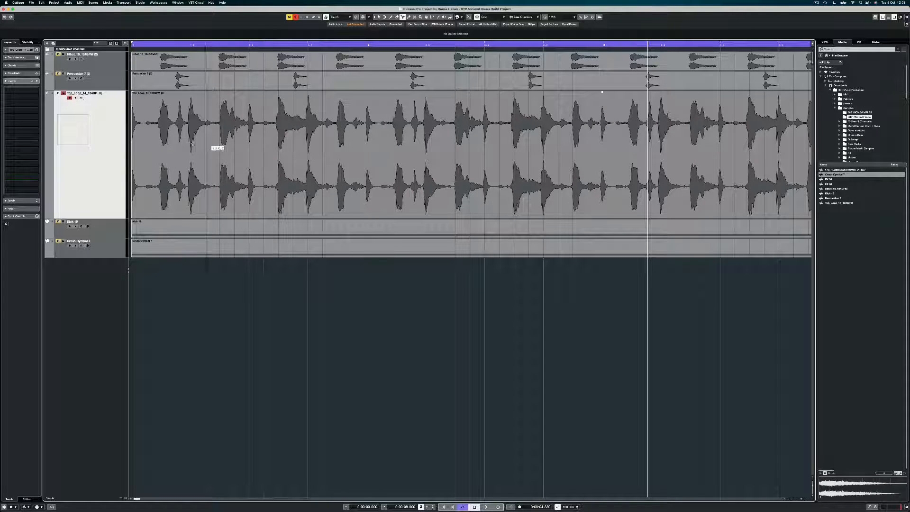
Cut the Top_Loop event at five points along its length
{"action": "left_click", "coordinate": [148, 135]}
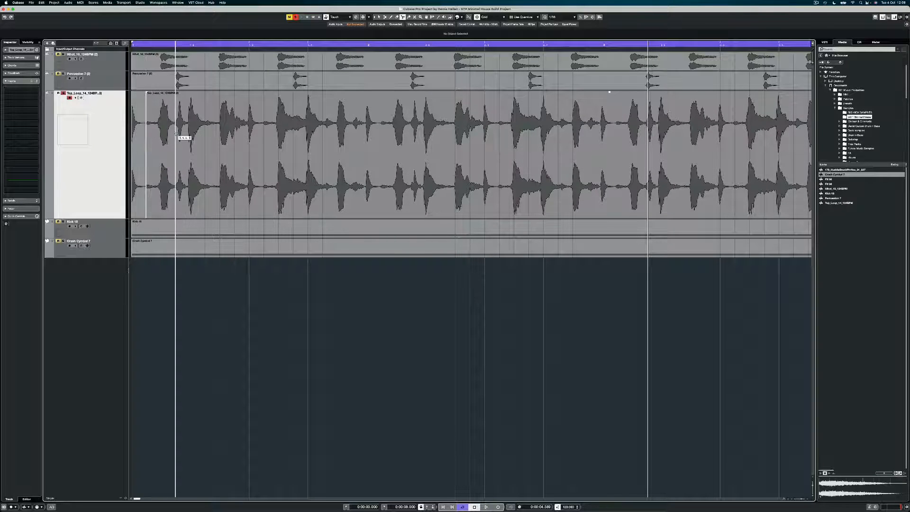
{"action": "left_click", "coordinate": [191, 135]}
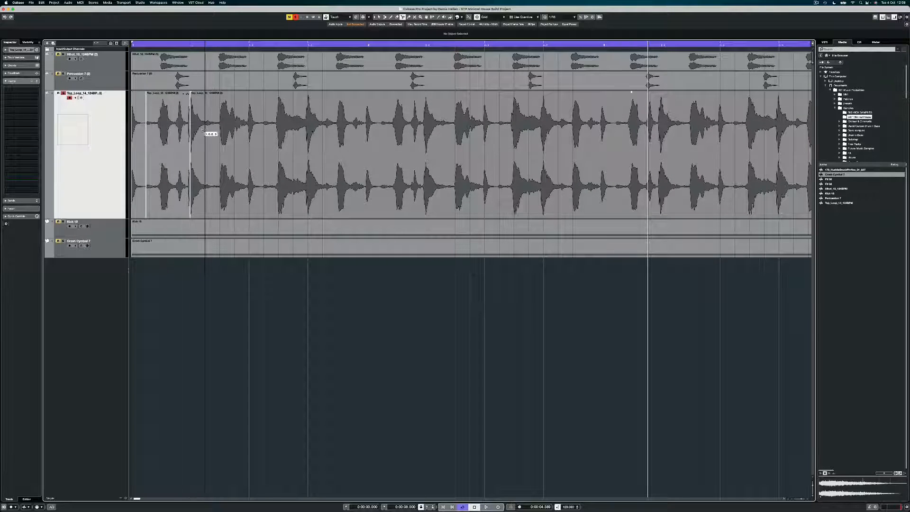
{"action": "left_click", "coordinate": [249, 136]}
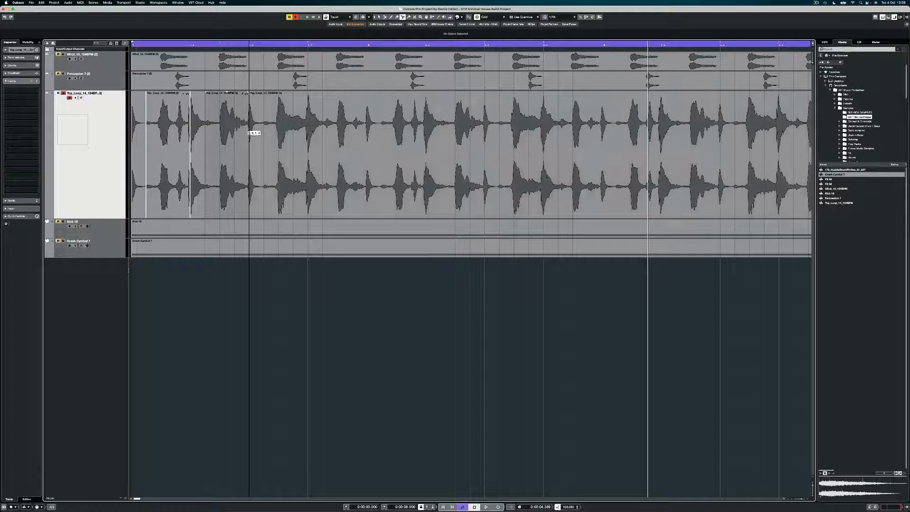
{"action": "left_click", "coordinate": [266, 134]}
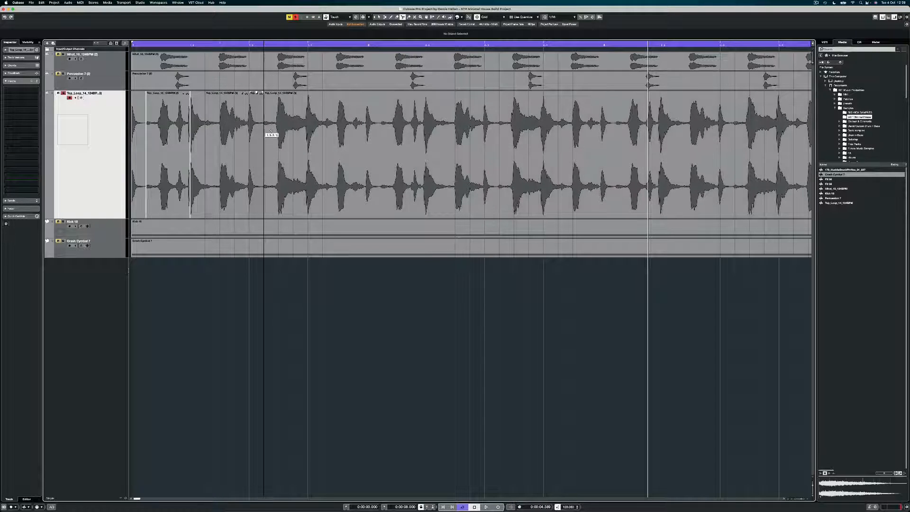
{"action": "left_click", "coordinate": [322, 132]}
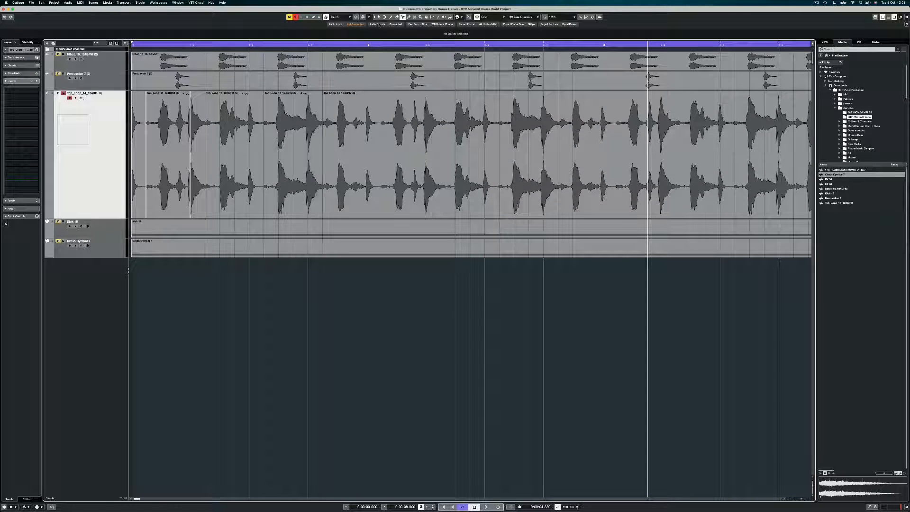
Delete four short Top_Loop slices and end the cycle range at bar 2
{"action": "left_click", "coordinate": [316, 114]}
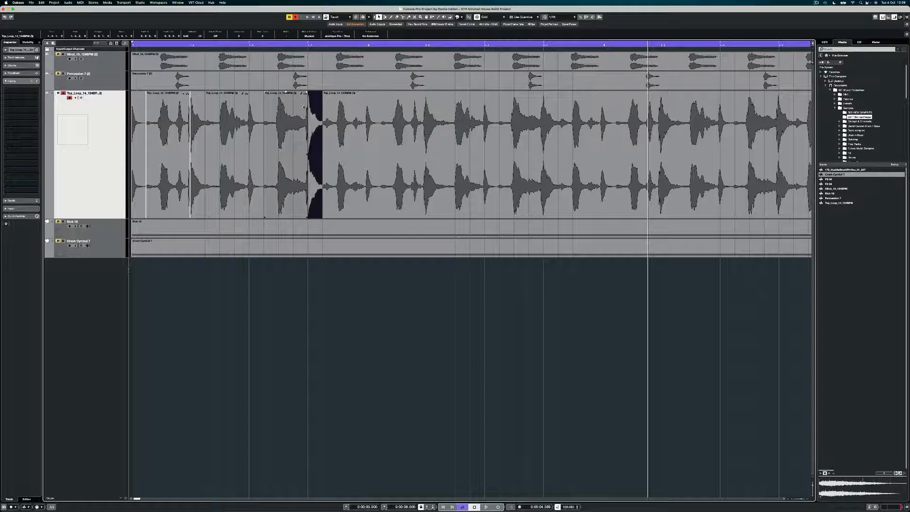
{"action": "key", "text": "Delete"}
{"action": "left_click", "coordinate": [257, 106]}
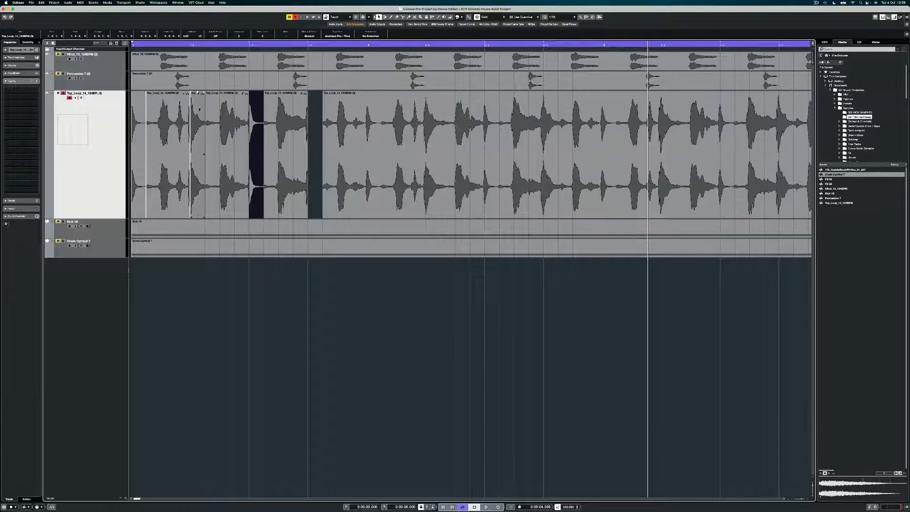
{"action": "key", "text": "Delete"}
{"action": "left_click", "coordinate": [199, 110]}
{"action": "key", "text": "Delete"}
{"action": "left_click", "coordinate": [141, 110]}
{"action": "key", "text": "Delete"}
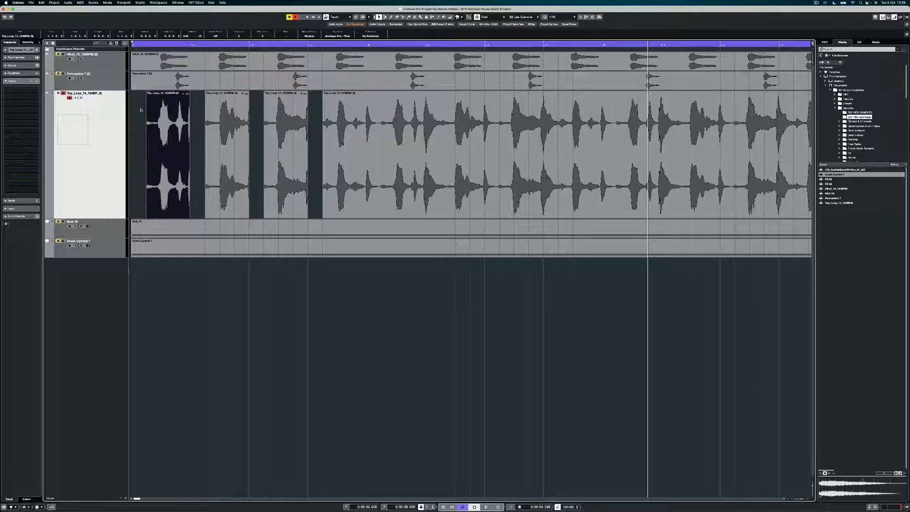
{"action": "left_click", "coordinate": [369, 44], "text": "alt"}
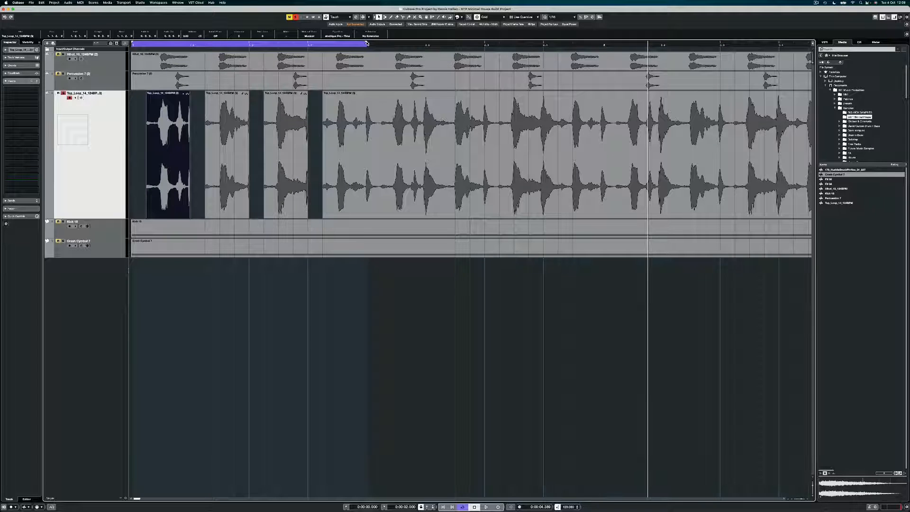
{"action": "key", "text": "space"}
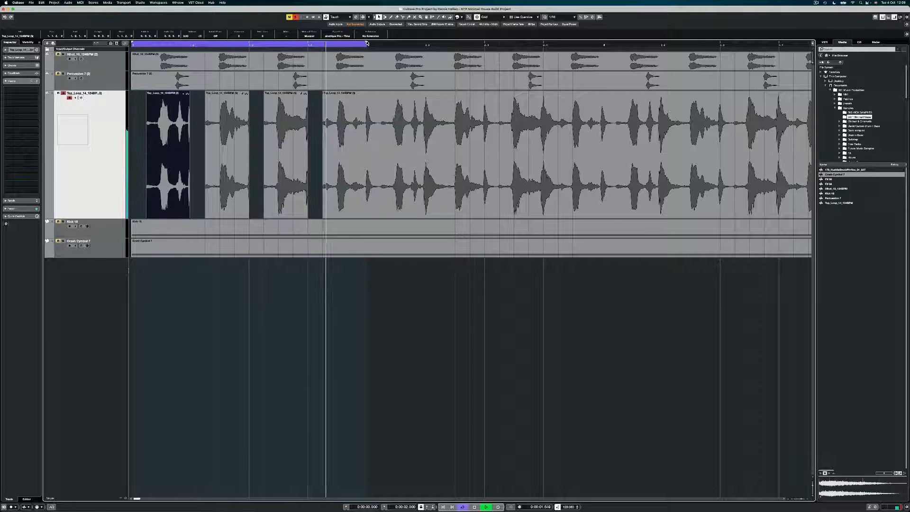
{"action": "key", "text": "space"}
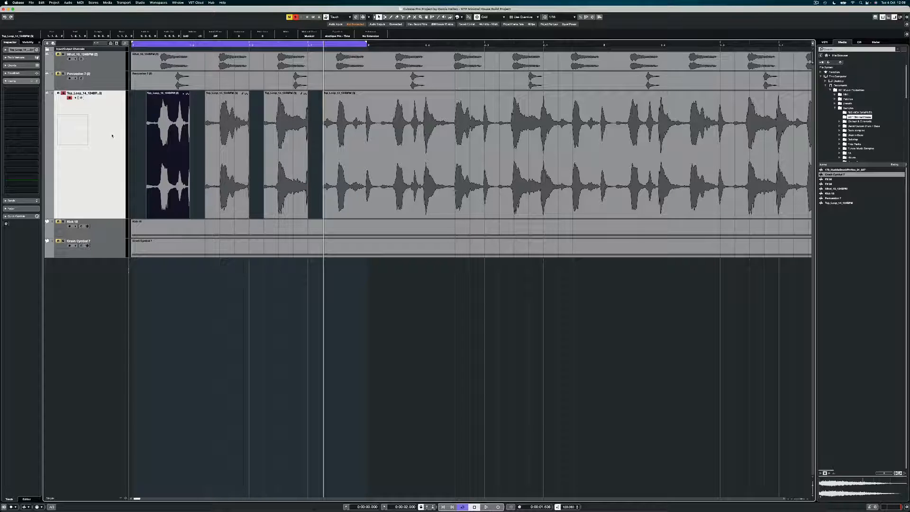
Duplicate the Top_Loop track and clear all events from the copy
{"action": "key", "text": "alt+Up"}
{"action": "right_click", "coordinate": [113, 112]}
{"action": "left_click", "coordinate": [127, 128]}
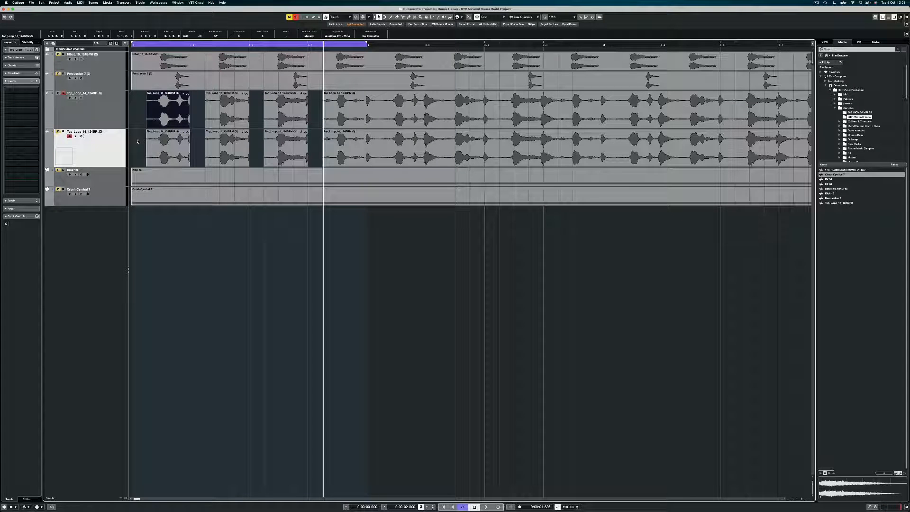
{"action": "left_click_drag", "start_coordinate": [138, 141], "coordinate": [735, 160]}
{"action": "key", "text": "Delete"}
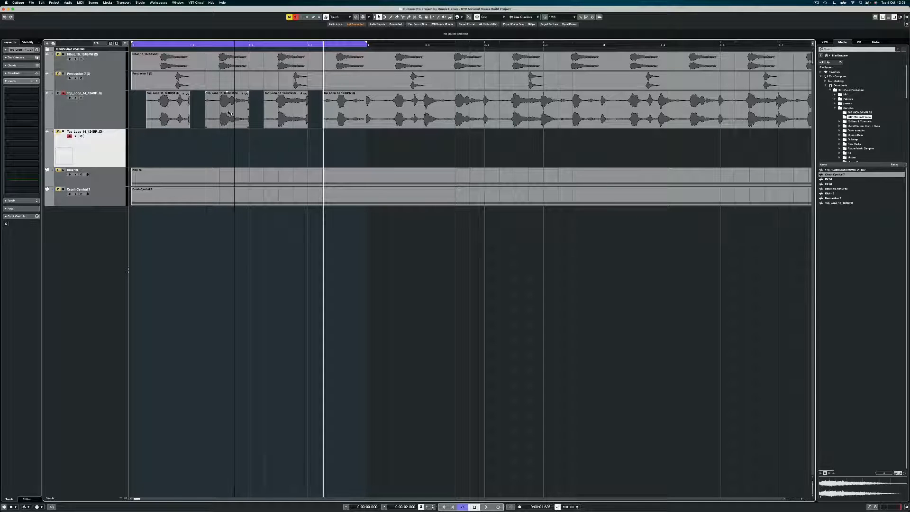
Copy the second slice onto the duplicate track, delete it from the original, and audition
{"action": "left_click_drag", "start_coordinate": [229, 114], "coordinate": [342, 144]}
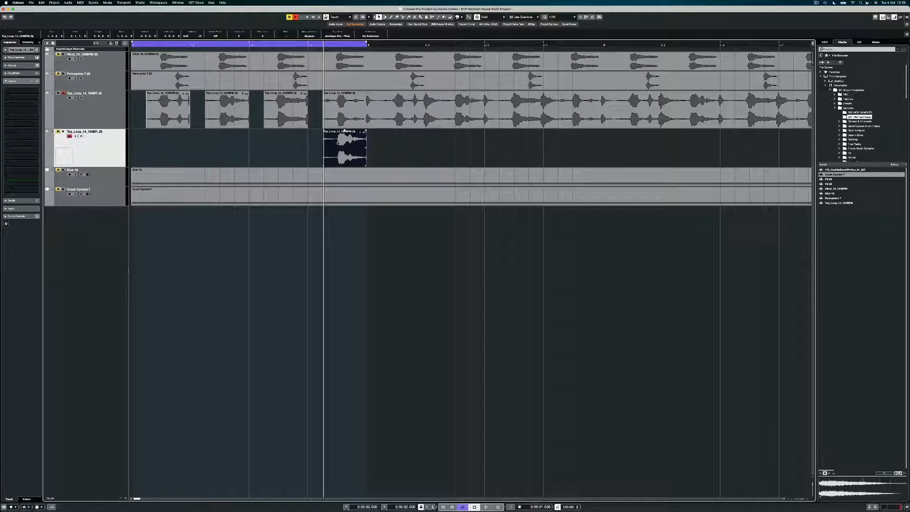
{"action": "left_click", "coordinate": [214, 115]}
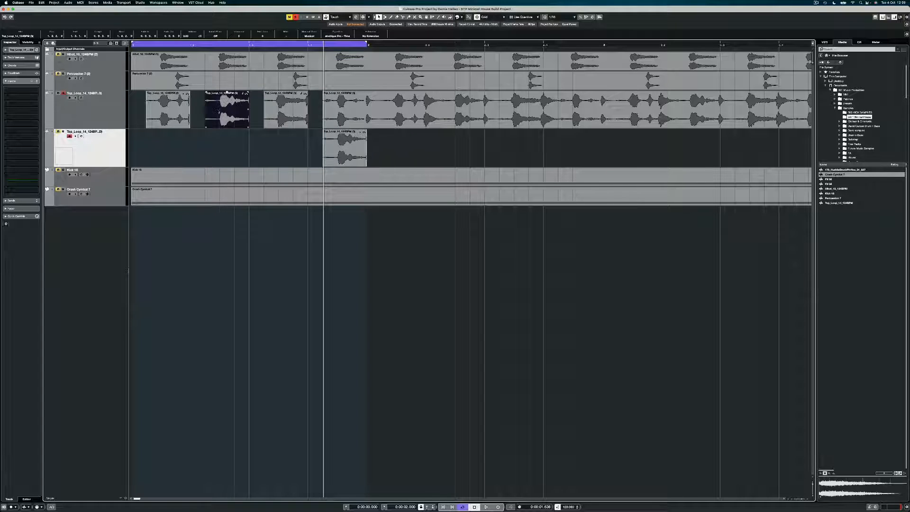
{"action": "key", "text": "Delete"}
{"action": "key", "text": "space"}
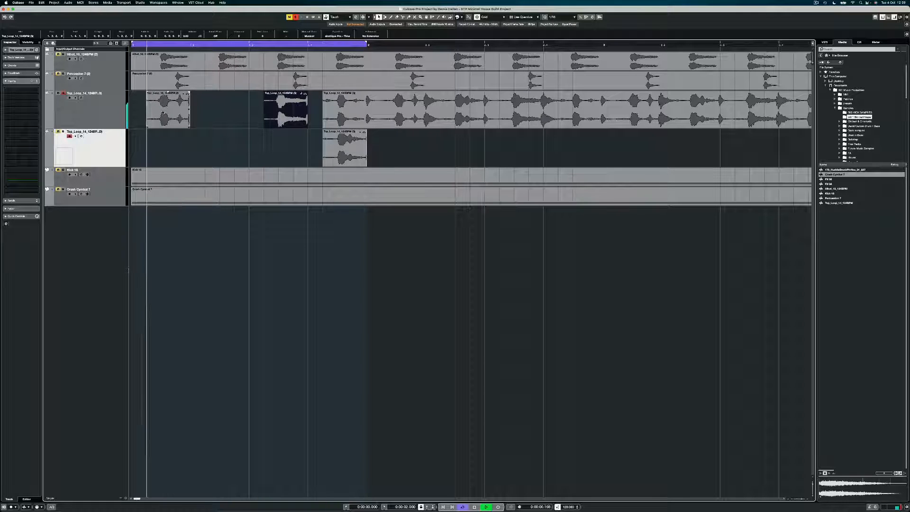
{"action": "key", "text": "space"}
Try a copy of the first slice in the gap, audition it, then remove it
{"action": "left_click_drag", "start_coordinate": [162, 112], "coordinate": [225, 121]}
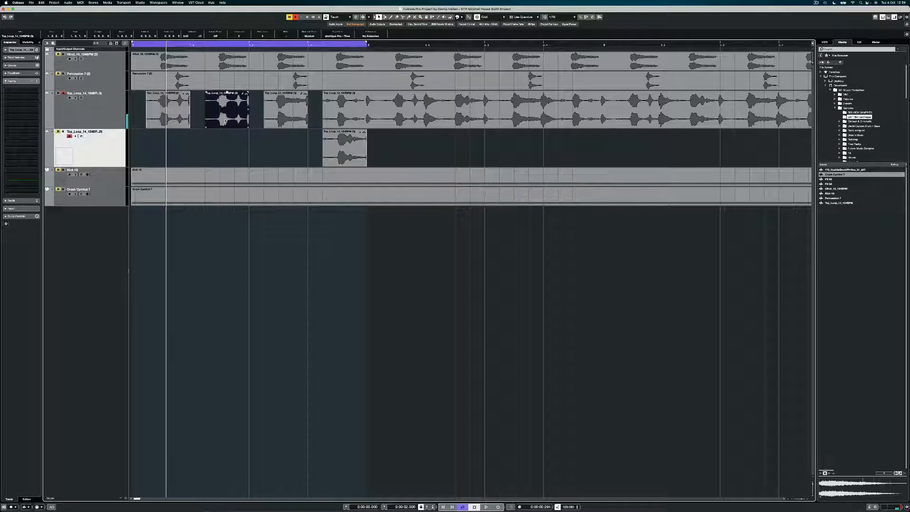
{"action": "key", "text": "space"}
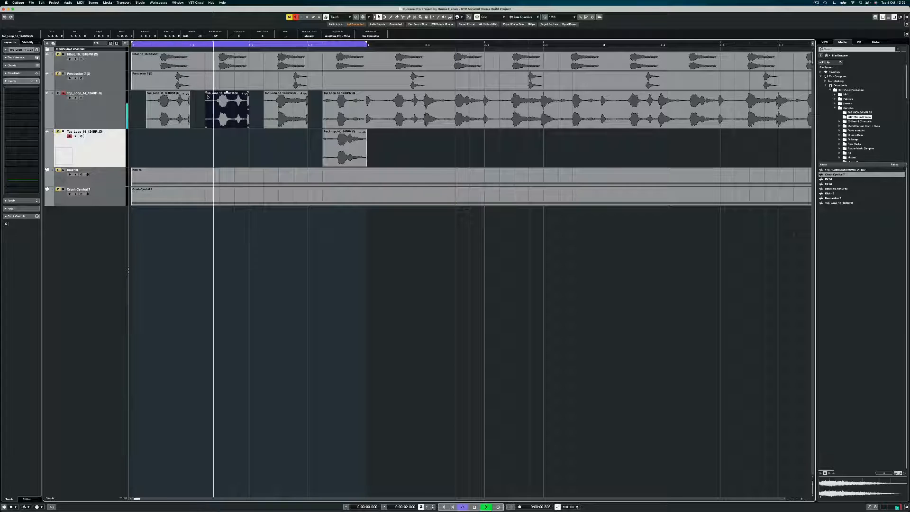
{"action": "key", "text": "space"}
{"action": "key", "text": "Delete"}
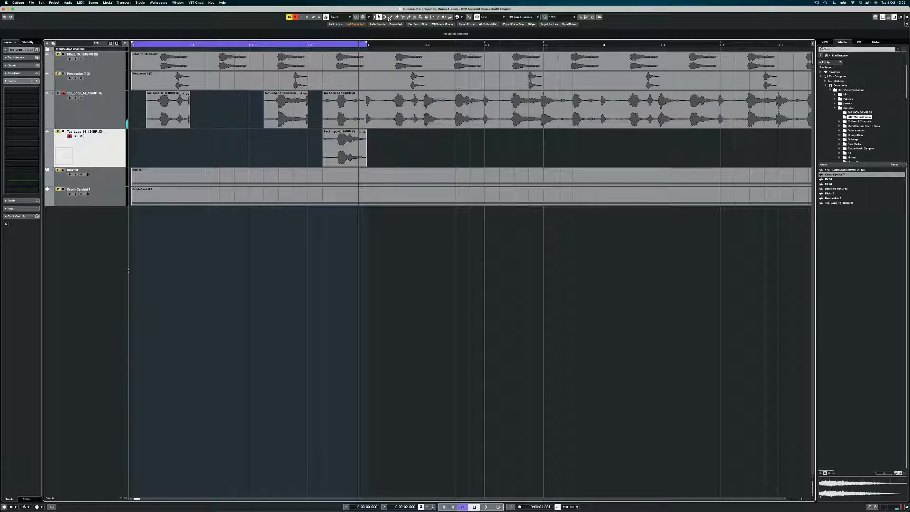
Split the Top_Loop event at bar 2 and delete everything after it
{"action": "left_click", "coordinate": [402, 17]}
{"action": "left_click", "coordinate": [368, 98]}
{"action": "left_click", "coordinate": [378, 17]}
{"action": "left_click", "coordinate": [381, 108]}
{"action": "key", "text": "Delete"}
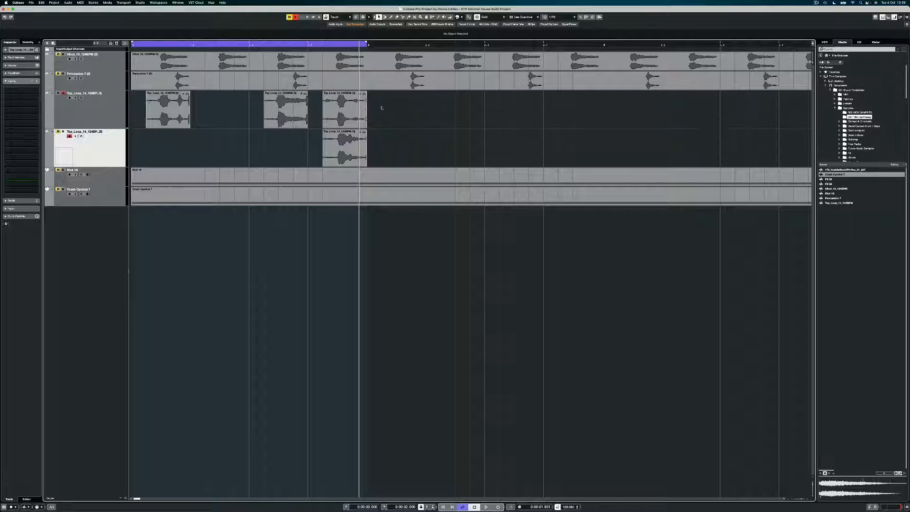
Copy the last slice into the empty second slot and audition the bar
{"action": "left_click_drag", "start_coordinate": [345, 110], "coordinate": [229, 116]}
{"action": "key", "text": "space"}
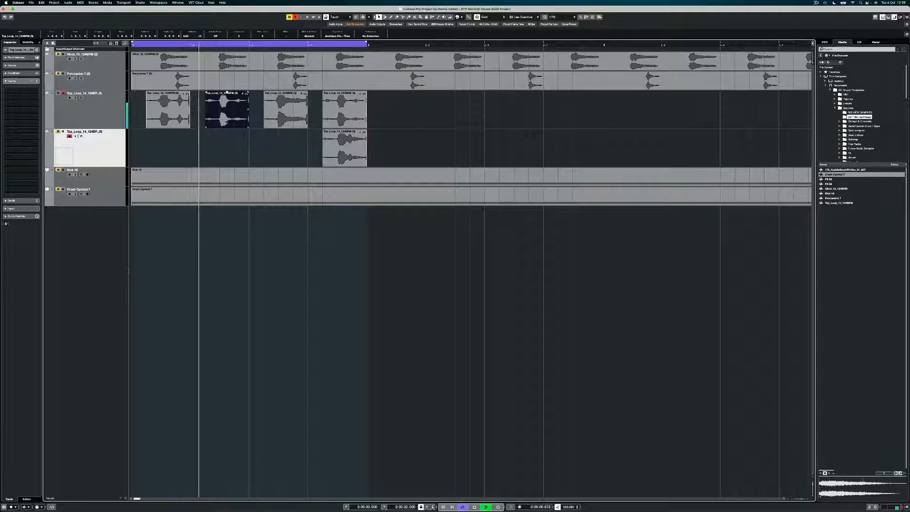
{"action": "key", "text": "space"}
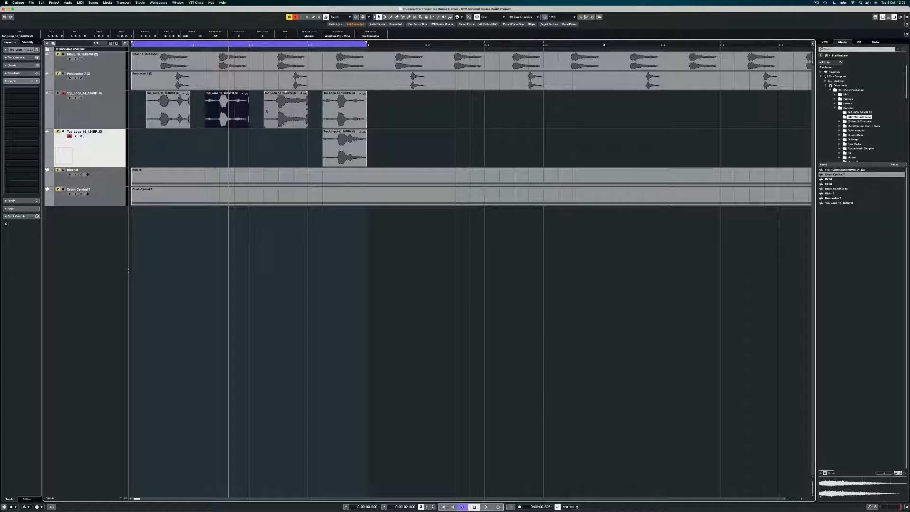
{"action": "key", "text": "space"}
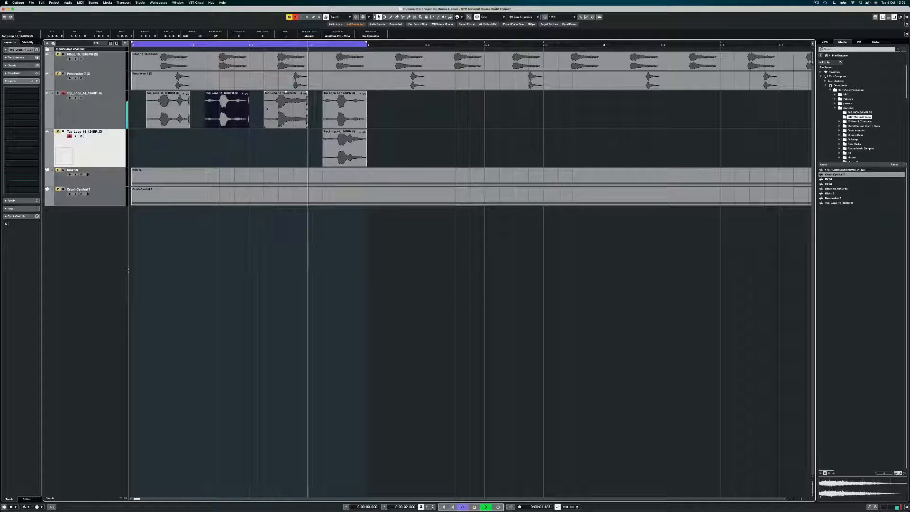
Copy the four first-bar slices one bar right, then all eight two bars further
{"action": "left_click", "coordinate": [371, 108]}
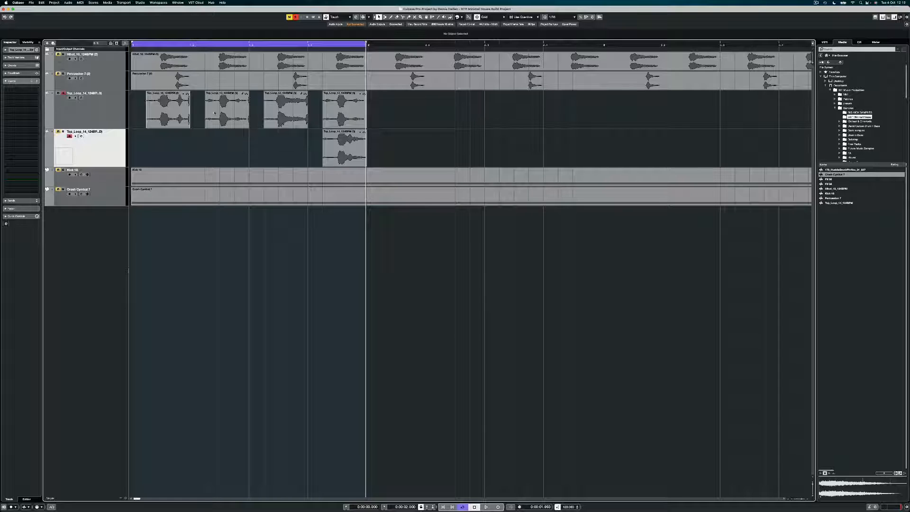
{"action": "left_click_drag", "start_coordinate": [215, 113], "coordinate": [379, 113]}
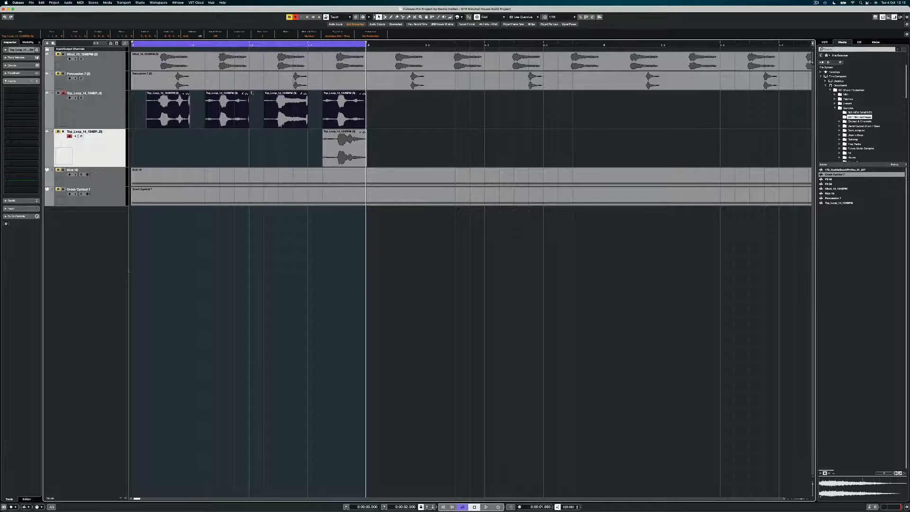
{"action": "mouse_move", "coordinate": [157, 113]}
{"action": "left_mouse_down"}
{"action": "mouse_move", "coordinate": [393, 113]}
{"action": "mouse_move", "coordinate": [139, 112]}
{"action": "left_mouse_up"}
{"action": "key", "text": "g"}
{"action": "key", "text": "g"}
{"action": "key", "text": "g"}
{"action": "left_click_drag", "start_coordinate": [177, 112], "coordinate": [449, 113]}
Set the grid to Bar, extend the cycle range to bar 5, and play the loop
{"action": "left_click", "coordinate": [525, 18]}
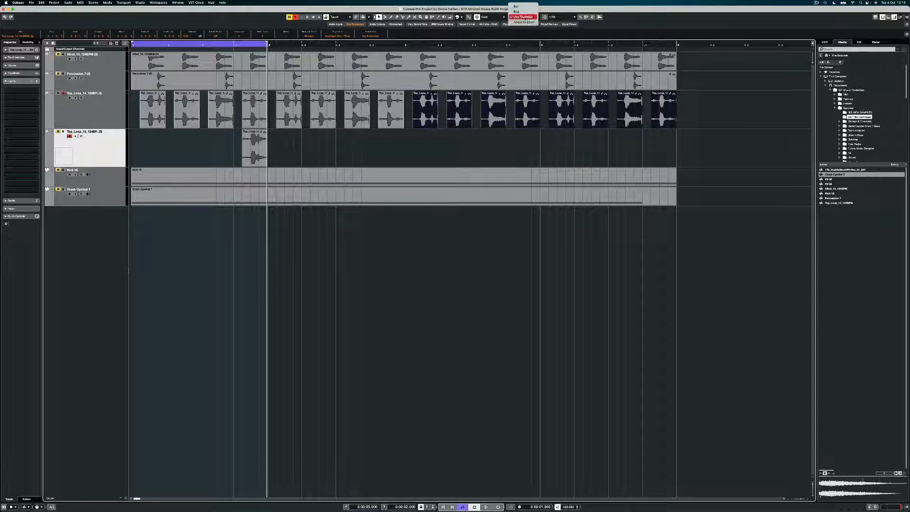
{"action": "left_click", "coordinate": [522, 7]}
{"action": "left_click", "coordinate": [475, 155]}
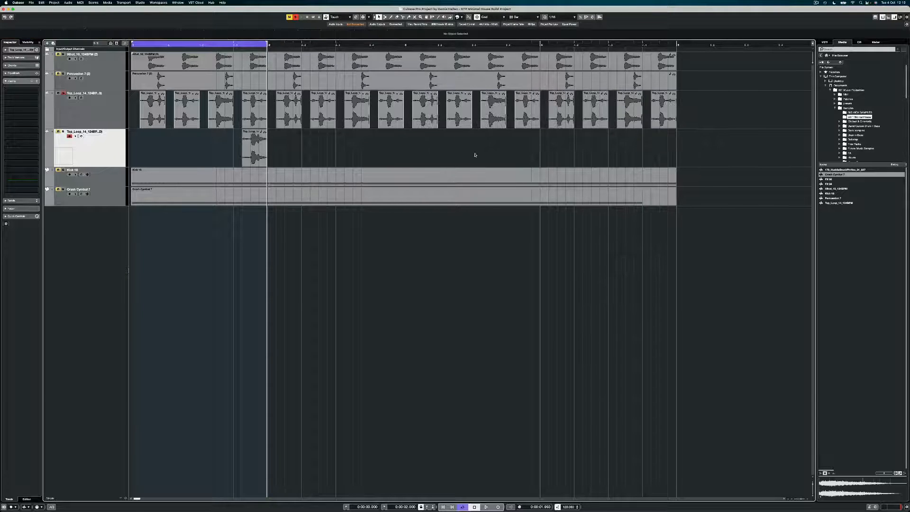
{"action": "left_click", "coordinate": [677, 44], "text": "alt"}
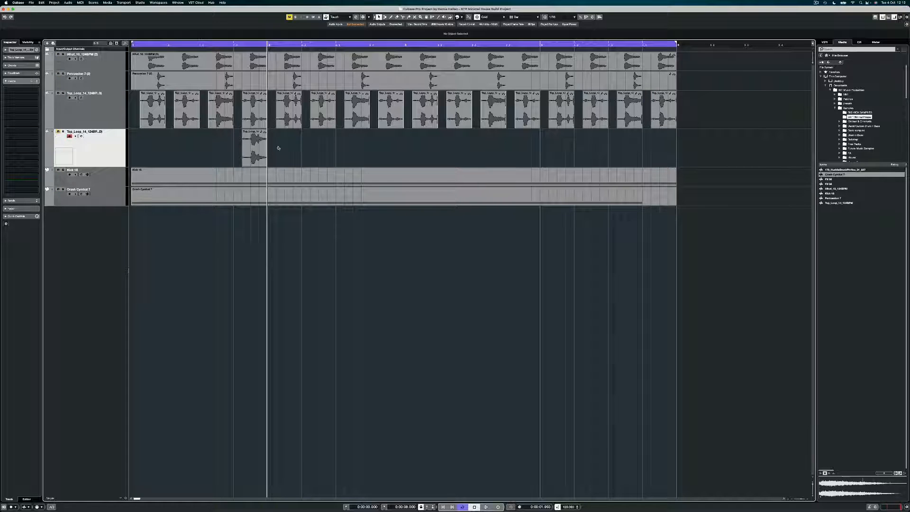
{"action": "key", "text": "space"}
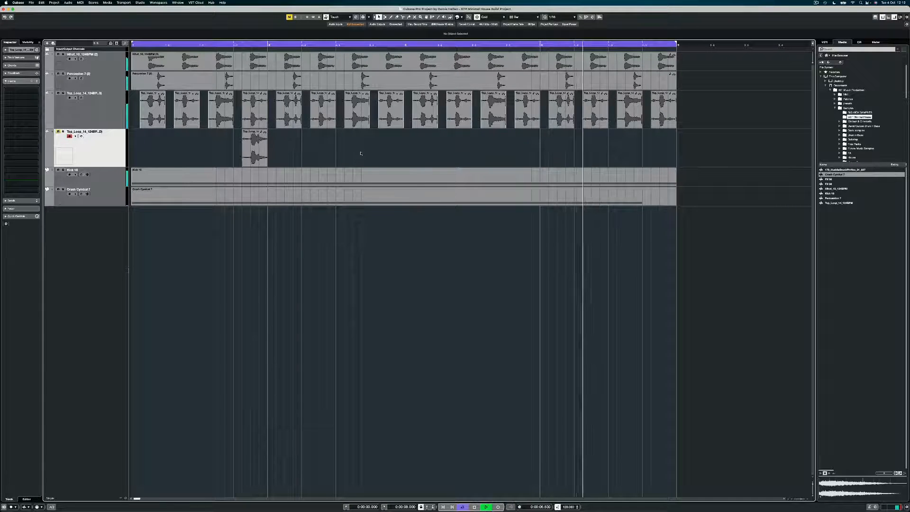
{"action": "key", "text": "space"}
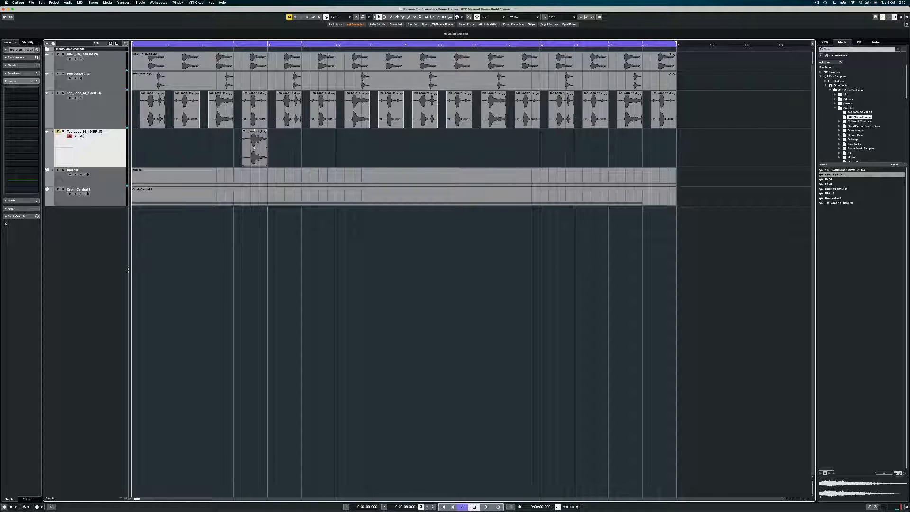
Move the lone slice on track 4 to bar 5, then with Use Quantize grid to 4.4.2.0
{"action": "left_click_drag", "start_coordinate": [254, 147], "coordinate": [623, 152]}
{"action": "left_click_drag", "start_coordinate": [644, 152], "coordinate": [647, 151]}
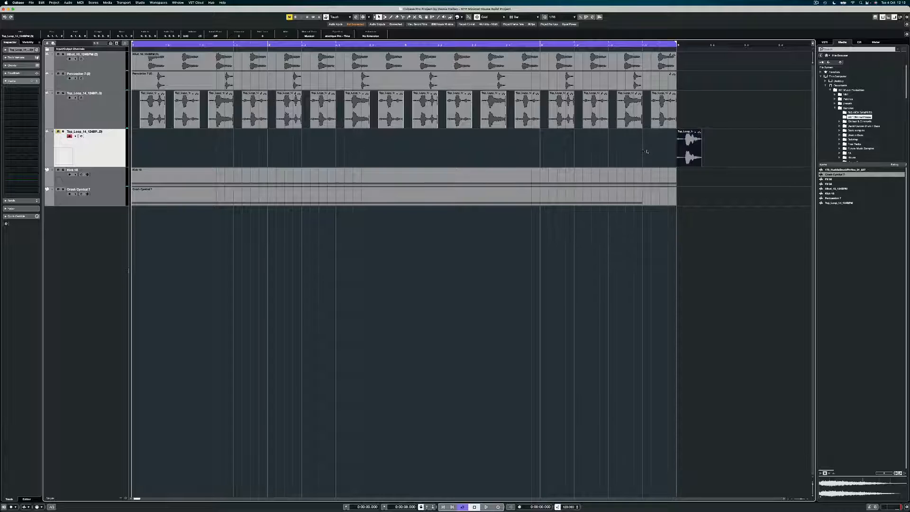
{"action": "left_click", "coordinate": [517, 17]}
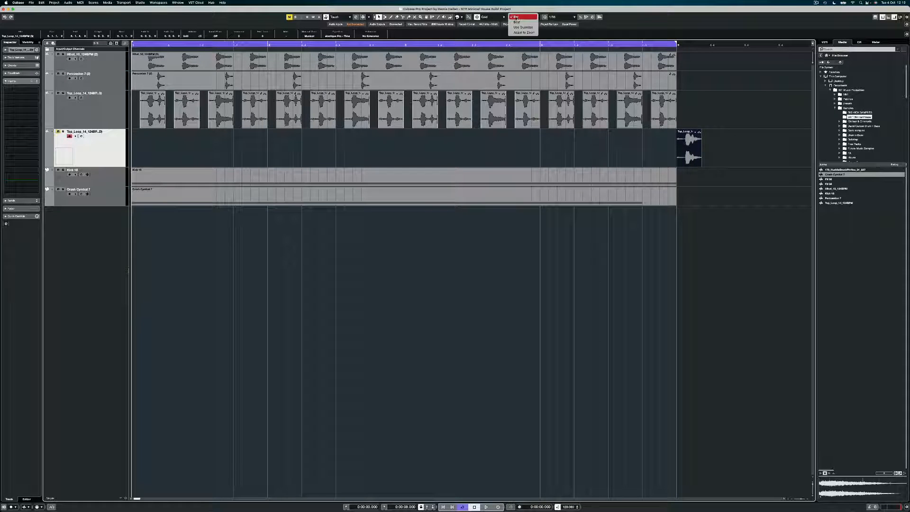
{"action": "left_click", "coordinate": [523, 27]}
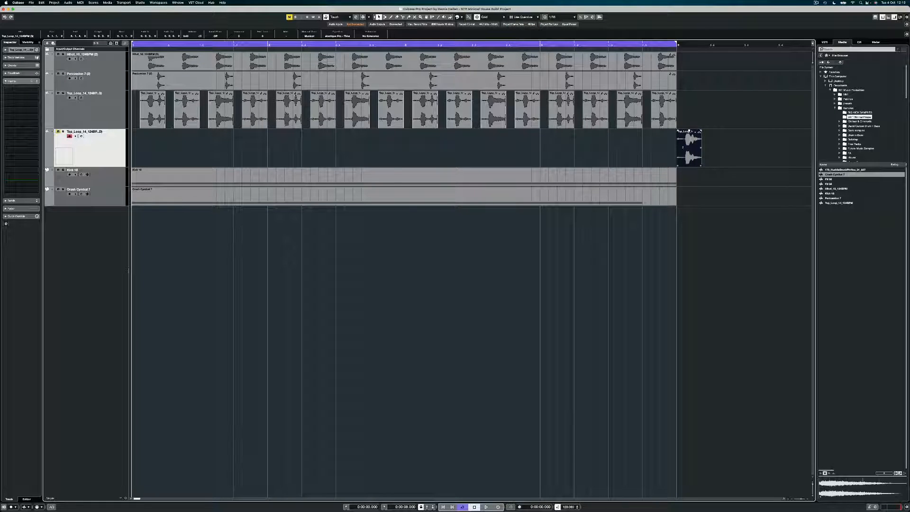
{"action": "left_click_drag", "start_coordinate": [677, 146], "coordinate": [668, 148]}
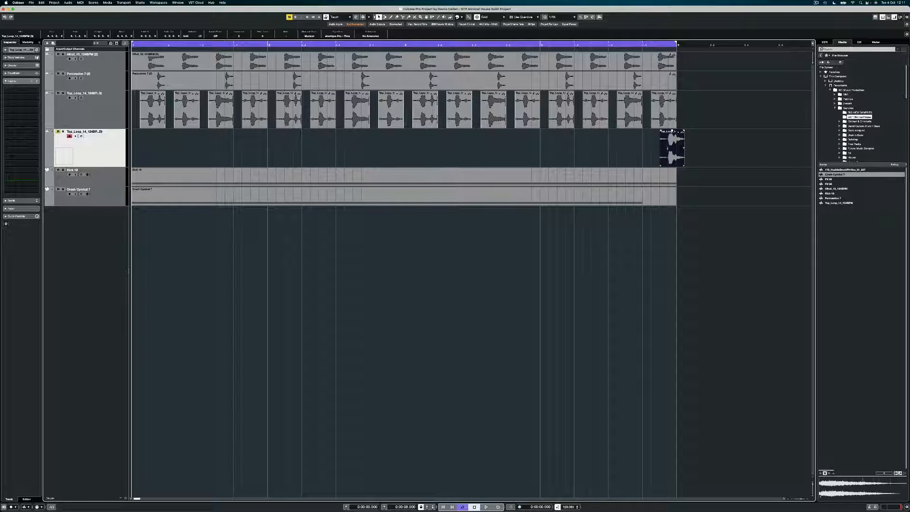
{"action": "mouse_move", "coordinate": [665, 148]}
{"action": "left_mouse_down"}
{"action": "mouse_move", "coordinate": [656, 147]}
{"action": "mouse_move", "coordinate": [669, 141]}
{"action": "left_mouse_up"}
Audition the end of the four-bar loop to check the slice placement
{"action": "key", "text": "space"}
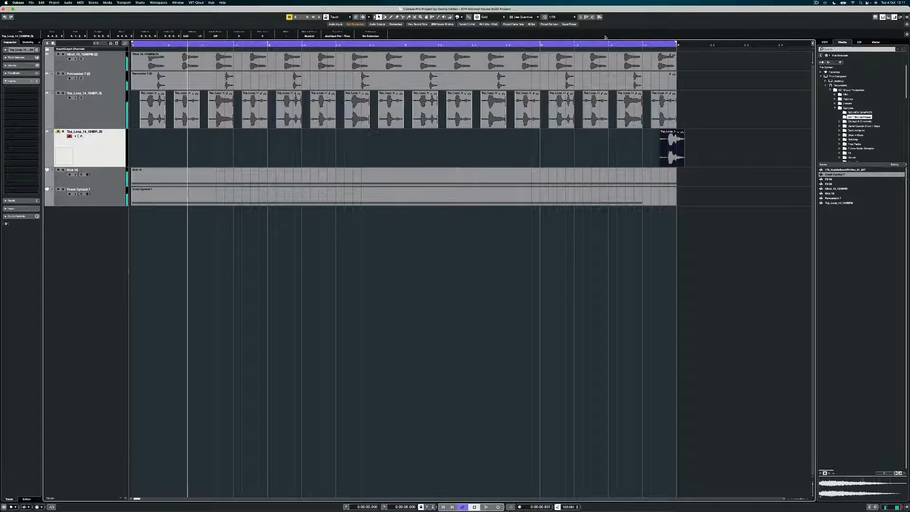
{"action": "left_click", "coordinate": [540, 44]}
{"action": "key", "text": "space"}
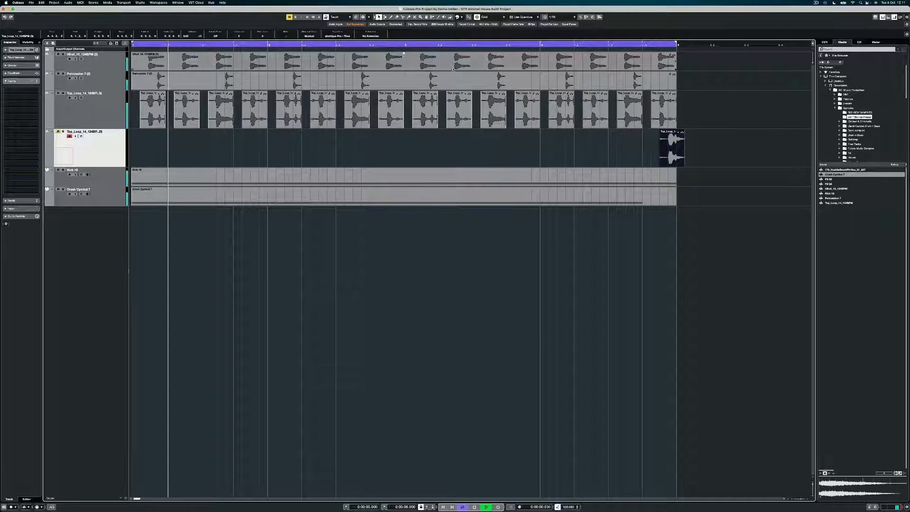
{"action": "key", "text": "space"}
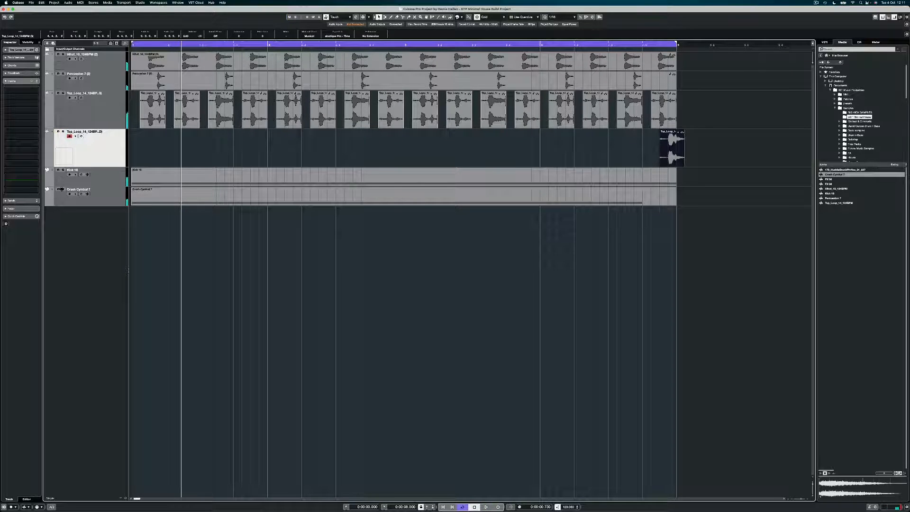
Zoom in, shift the last Top_Loop event slightly earlier, and audition it
{"action": "left_click", "coordinate": [543, 45]}
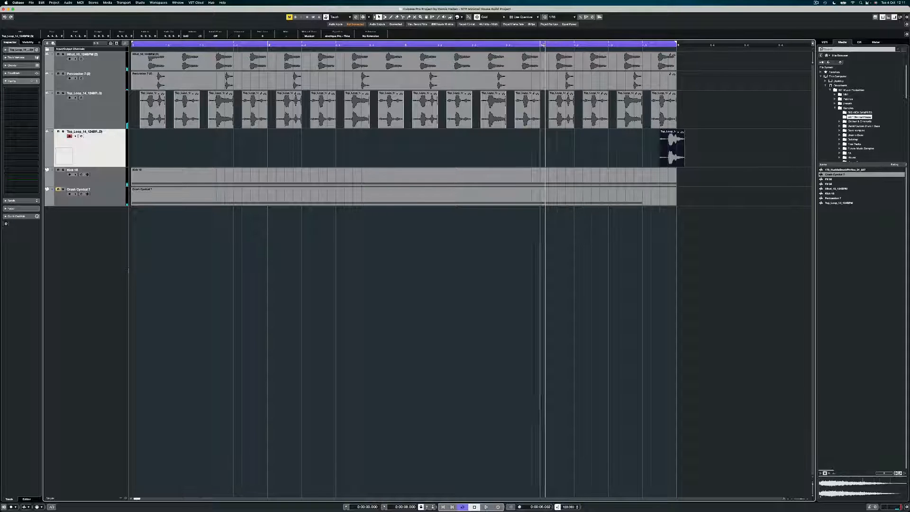
{"action": "key", "text": "space"}
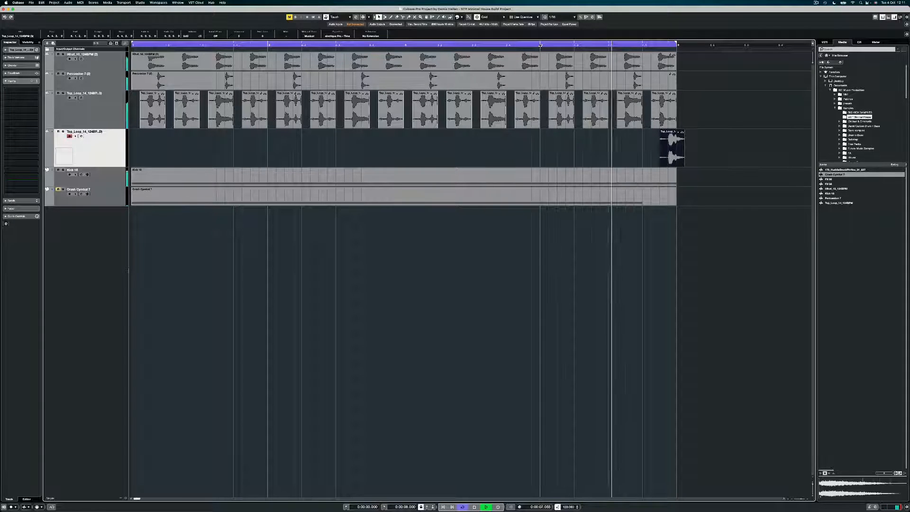
{"action": "key", "text": "space"}
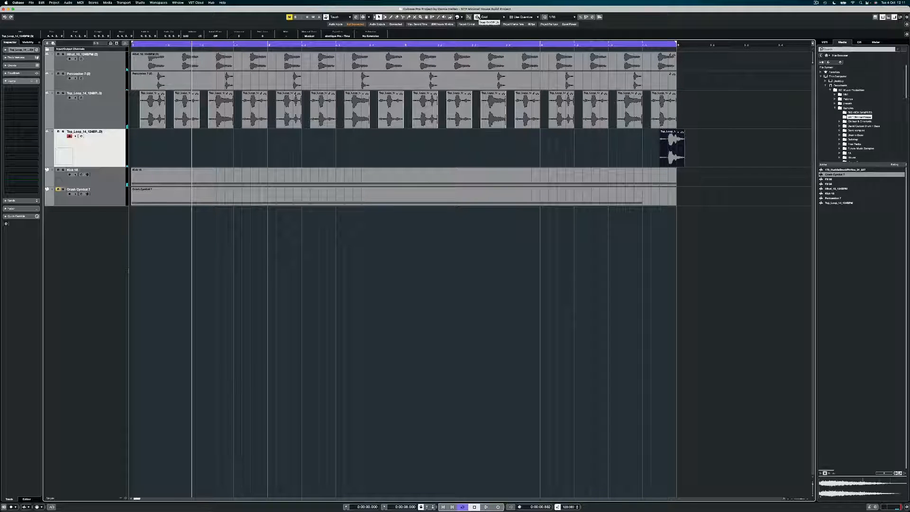
{"action": "key", "text": "h"}
{"action": "key", "text": "h"}
{"action": "key", "text": "h"}
{"action": "key", "text": "h"}
{"action": "key", "text": "h"}
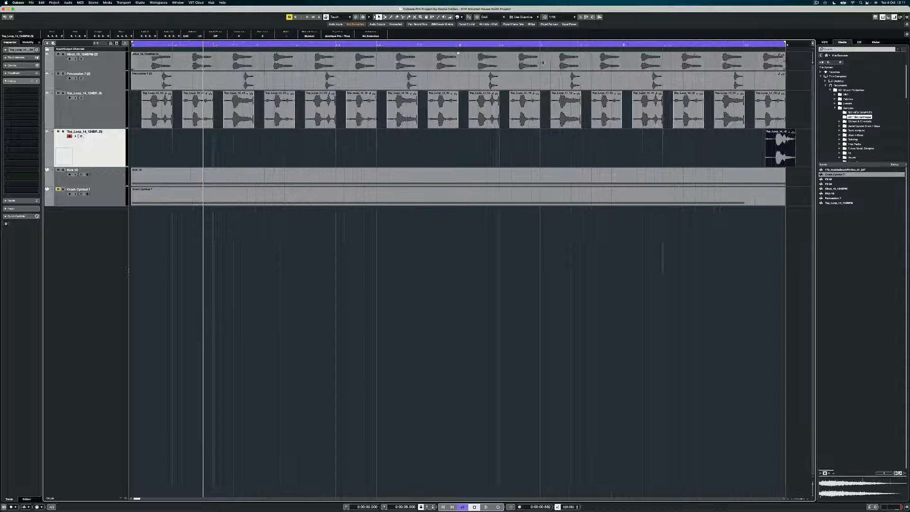
{"action": "scroll", "coordinate": [612, 130], "scroll_direction": "right", "scroll_amount": 10}
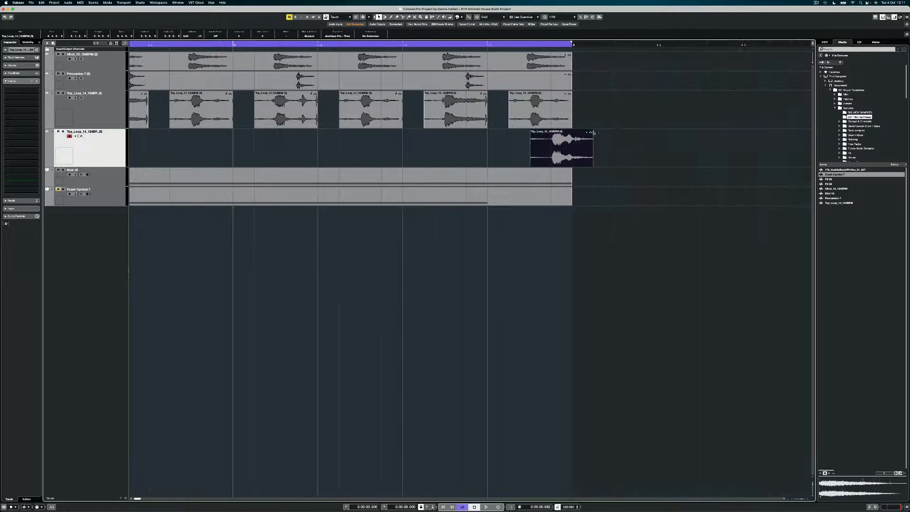
{"action": "left_click_drag", "start_coordinate": [576, 140], "coordinate": [568, 141]}
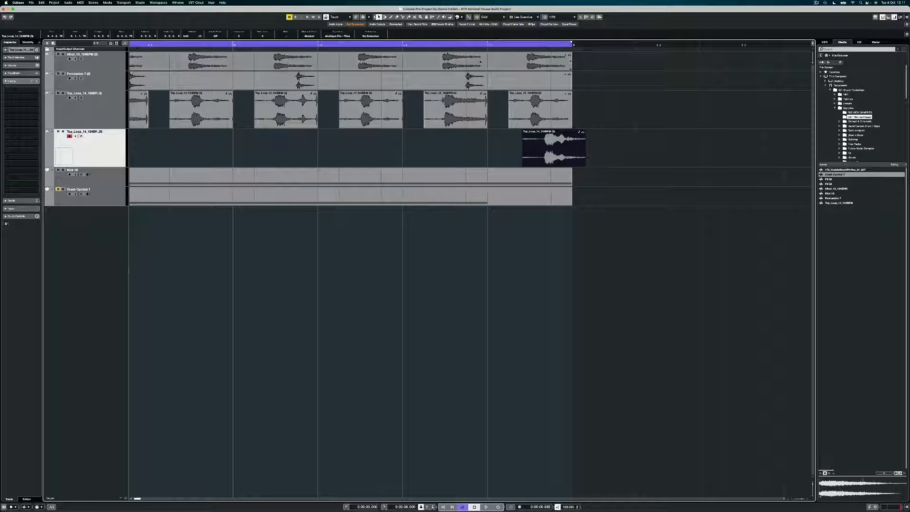
{"action": "left_click", "coordinate": [390, 44]}
{"action": "left_click_drag", "start_coordinate": [391, 44], "coordinate": [230, 45]}
{"action": "key", "text": "space"}
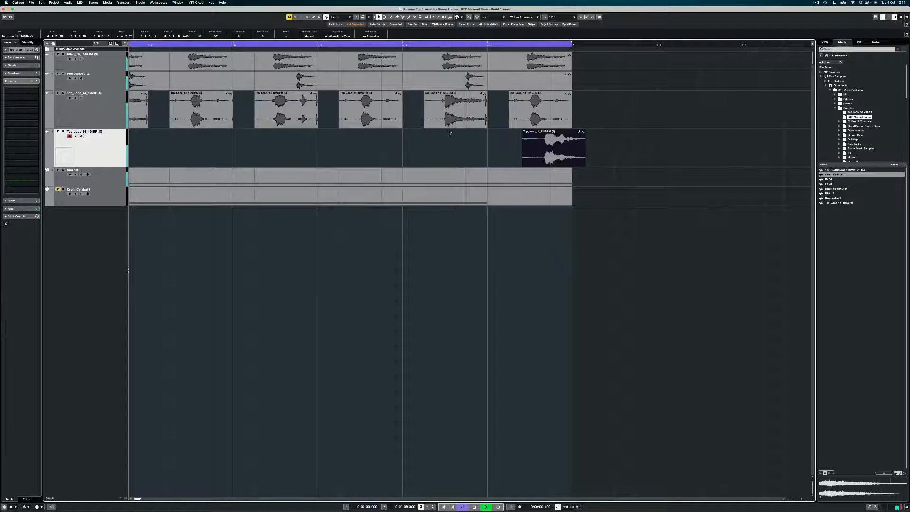
{"action": "key", "text": "space"}
Nudge the last Top_Loop event slightly later and audition the timing again
{"action": "left_click_drag", "start_coordinate": [546, 148], "coordinate": [548, 148]}
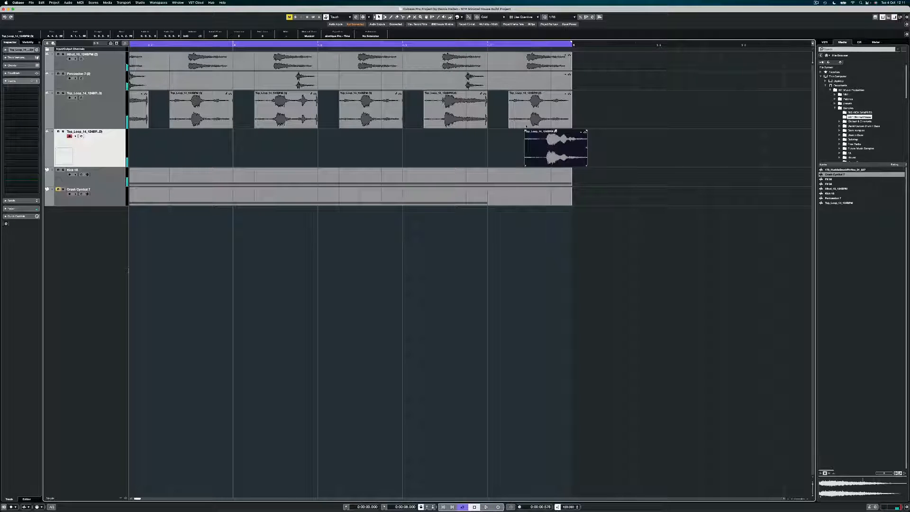
{"action": "left_click", "coordinate": [315, 45]}
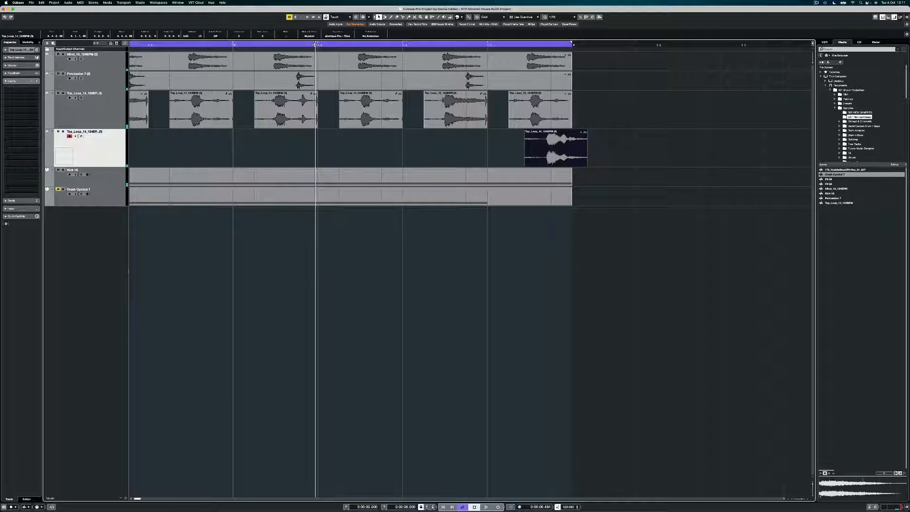
{"action": "key", "text": "space"}
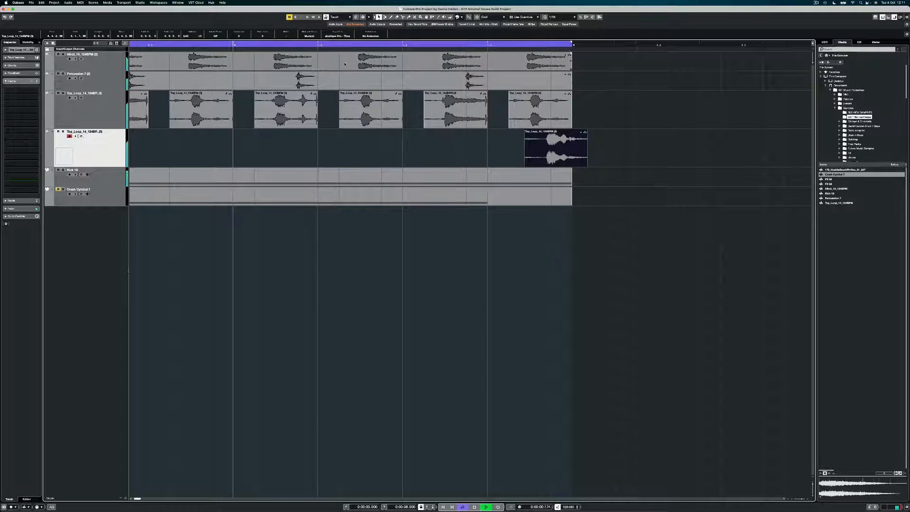
{"action": "key", "text": "space"}
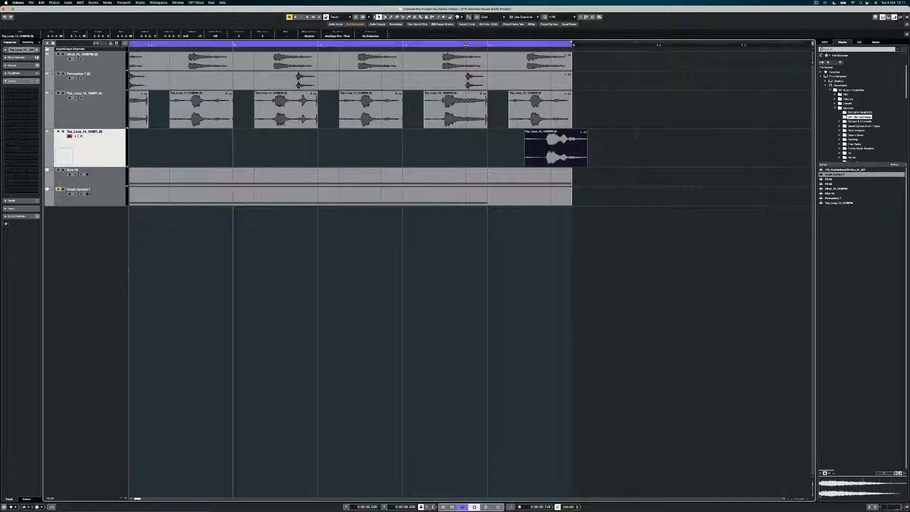
Solo the Percussion 7 (2) track and play it alone
{"action": "left_click", "coordinate": [467, 67]}
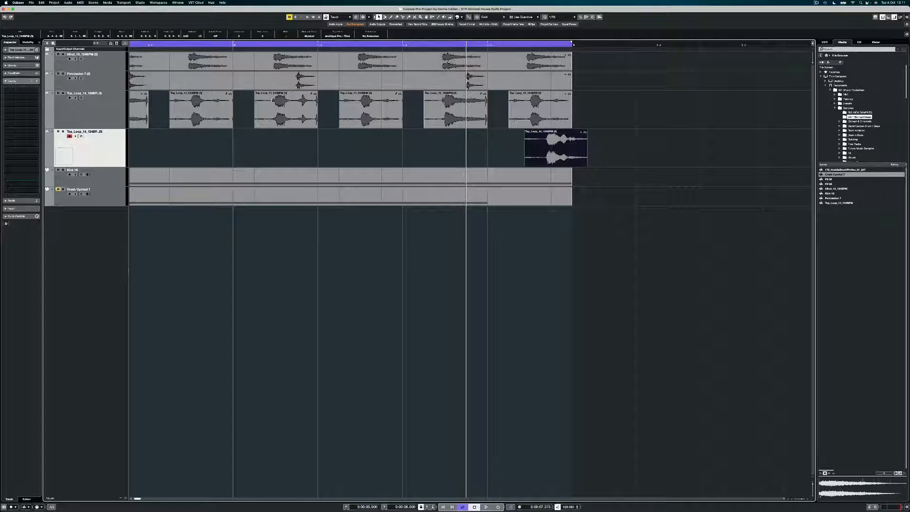
{"action": "left_click", "coordinate": [63, 74]}
{"action": "key", "text": "space"}
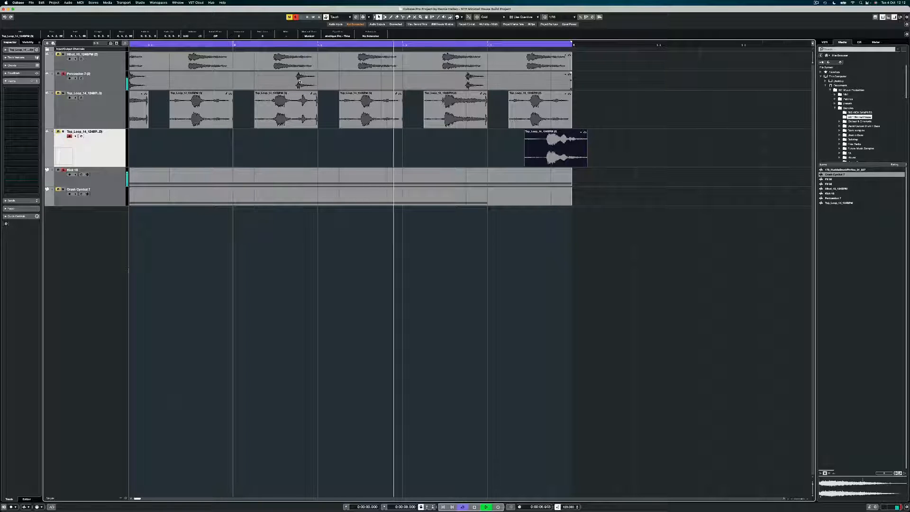
Move the Percussion 7 (2) event to 1.1.1.20 and trim the last Top_Loop event's start
{"action": "left_click_drag", "start_coordinate": [299, 82], "coordinate": [305, 82]}
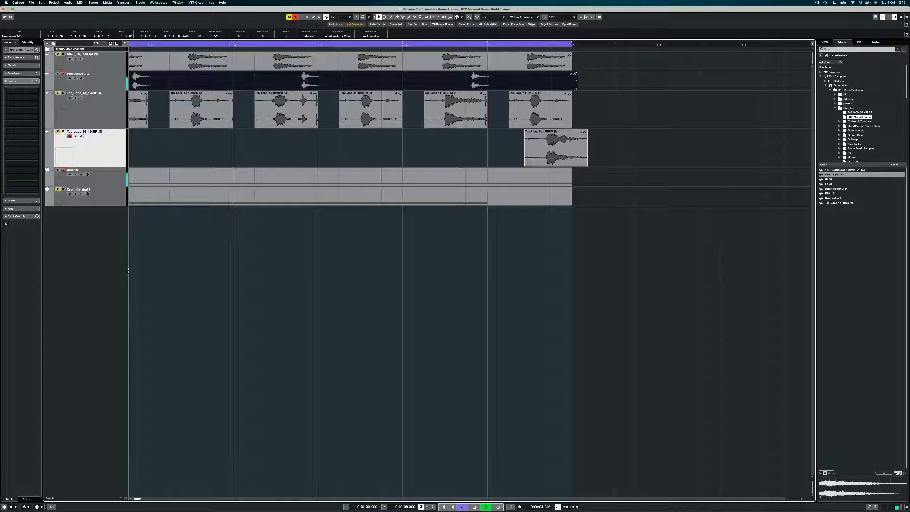
{"action": "left_click_drag", "start_coordinate": [306, 80], "coordinate": [309, 81]}
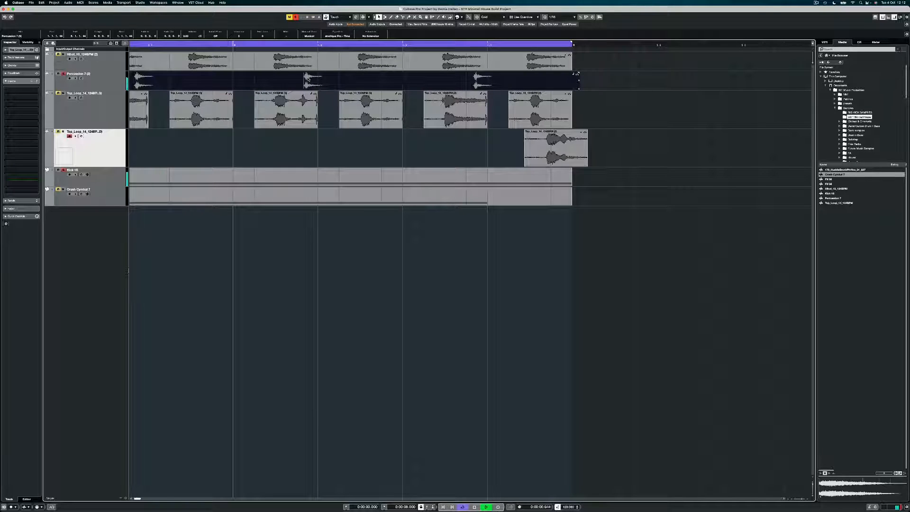
{"action": "left_click_drag", "start_coordinate": [309, 78], "coordinate": [305, 81]}
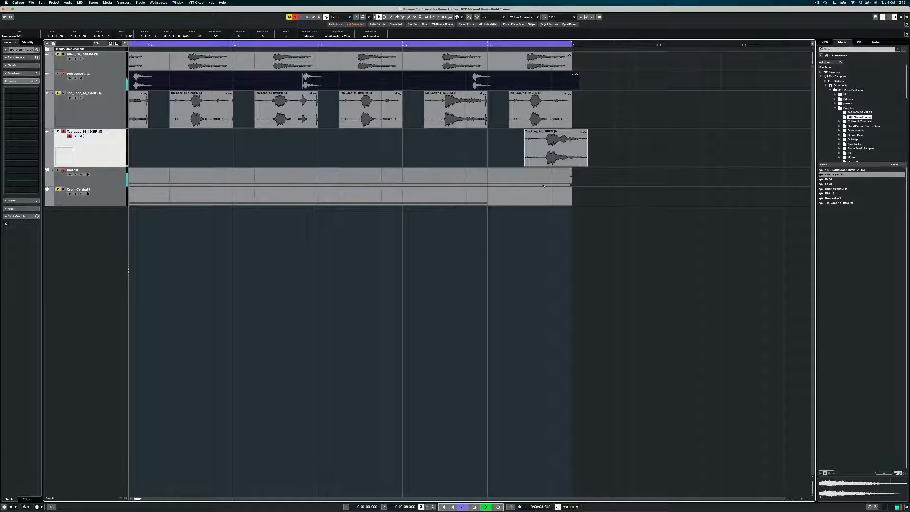
{"action": "left_click_drag", "start_coordinate": [525, 165], "coordinate": [575, 166]}
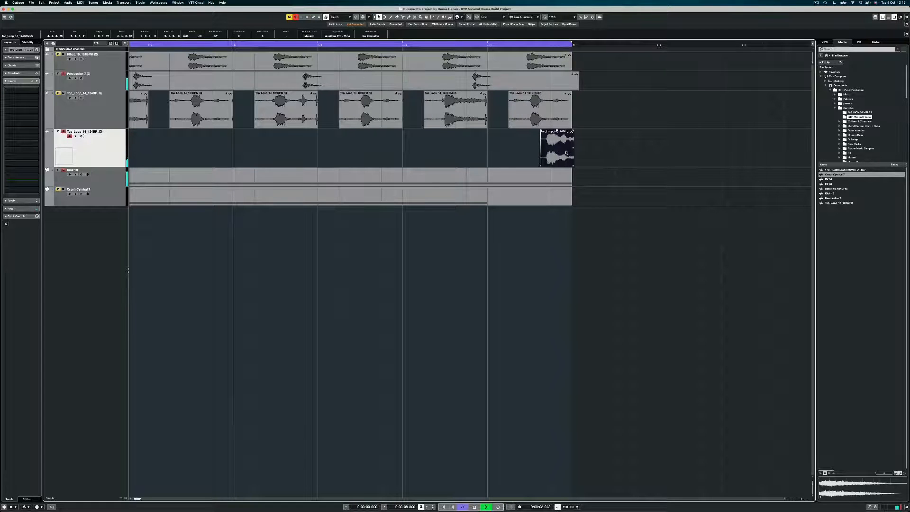
Nudge the last Top_Loop event later, zoom out, unmute Top_Loop, and stop playback
{"action": "left_click_drag", "start_coordinate": [557, 149], "coordinate": [565, 151]}
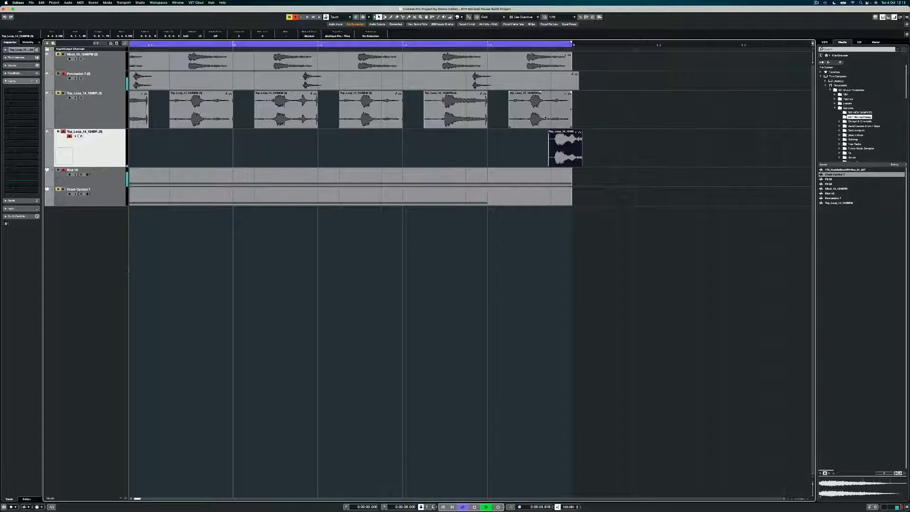
{"action": "key", "text": "g"}
{"action": "key", "text": "g"}
{"action": "key", "text": "g"}
{"action": "key", "text": "g"}
{"action": "key", "text": "g"}
{"action": "key", "text": "g"}
{"action": "key", "text": "g"}
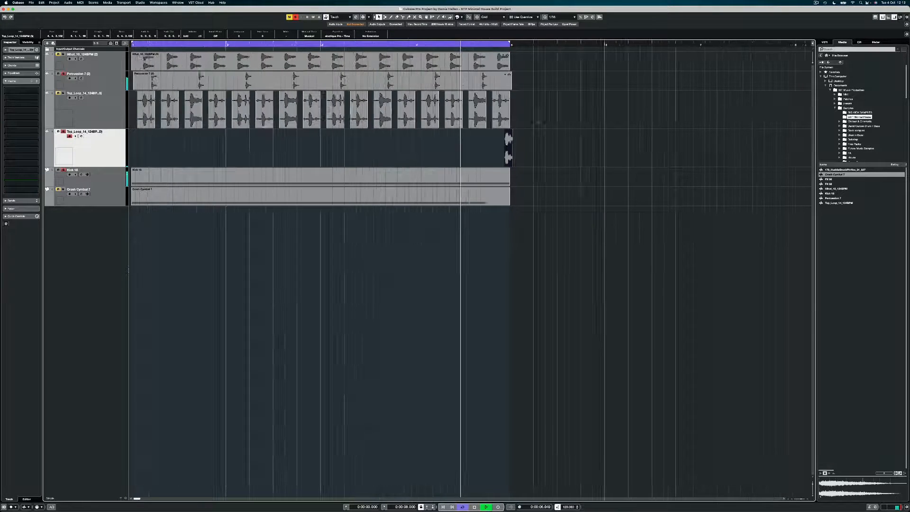
{"action": "left_click", "coordinate": [58, 93]}
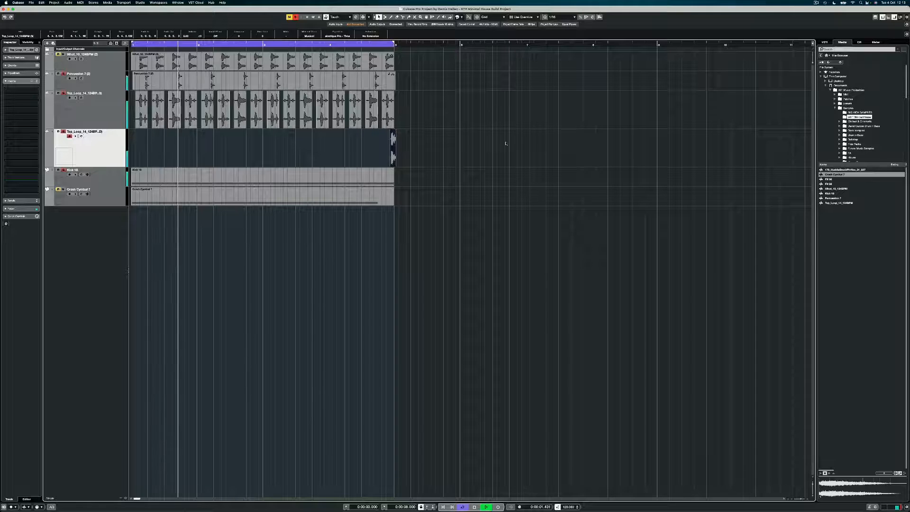
{"action": "key", "text": "space"}
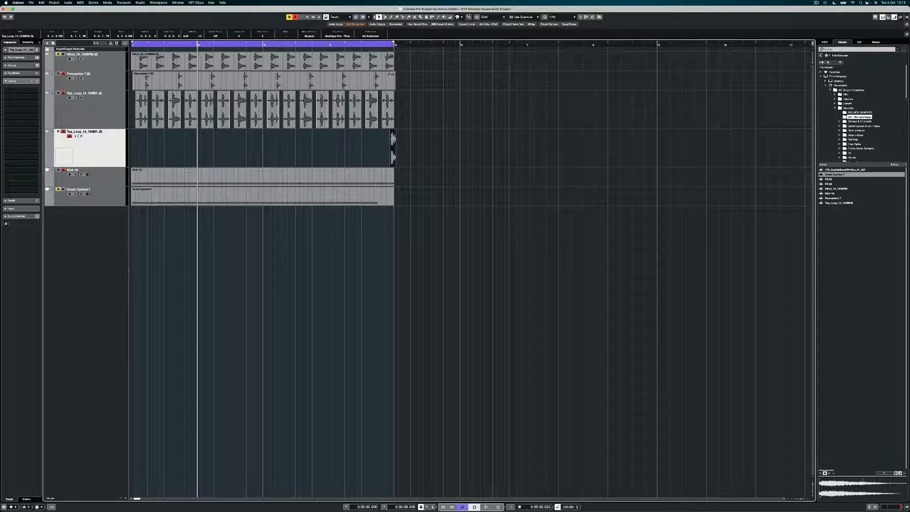
Set the grid type to Bar and turn on Snap
{"action": "left_click", "coordinate": [519, 17]}
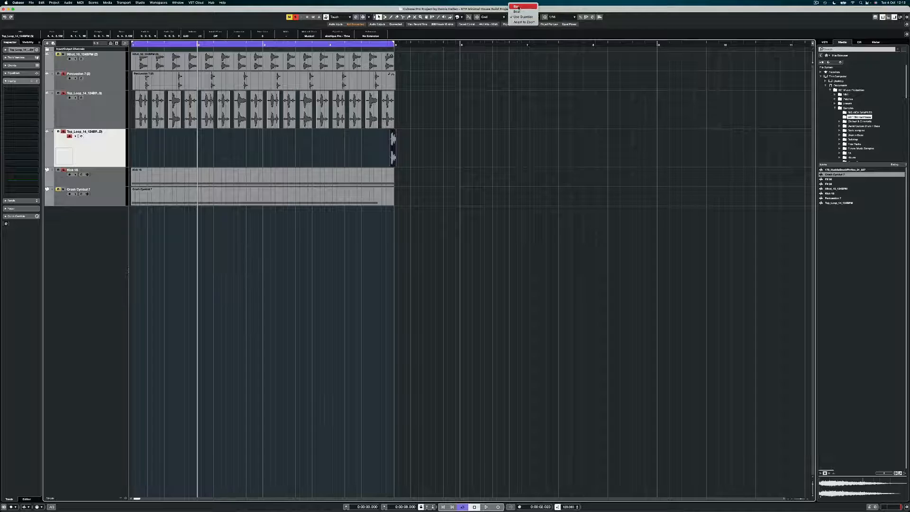
{"action": "left_click", "coordinate": [522, 5]}
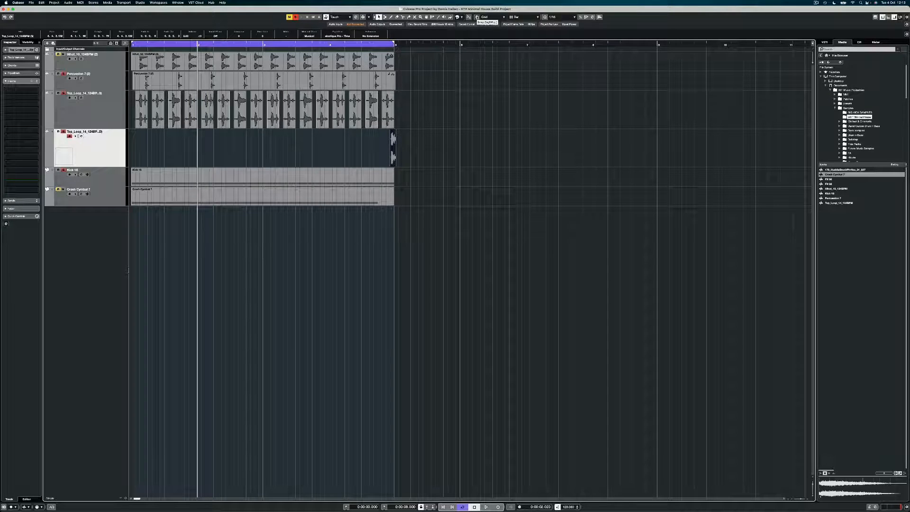
{"action": "left_click", "coordinate": [477, 17]}
Resize the last Top_Loop event to the bar grid, zoom out, and select all events
{"action": "left_click", "coordinate": [394, 89]}
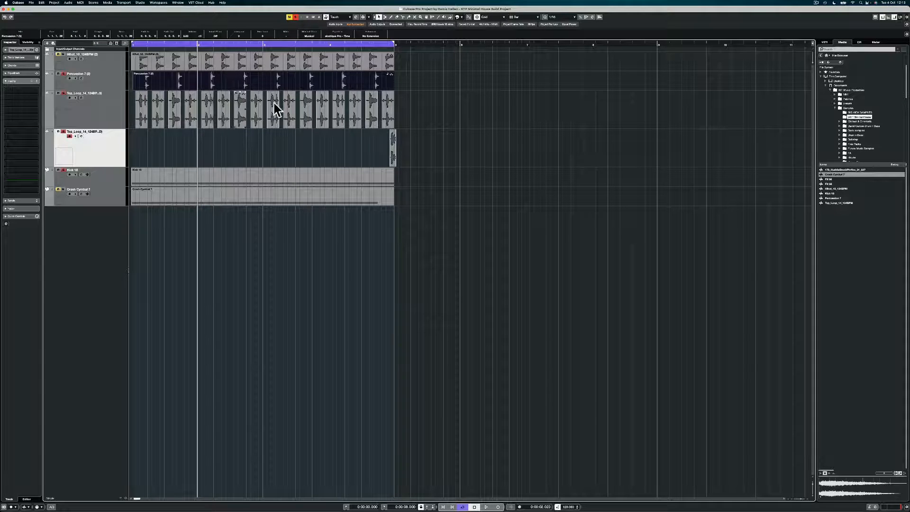
{"action": "left_click_drag", "start_coordinate": [393, 128], "coordinate": [388, 129]}
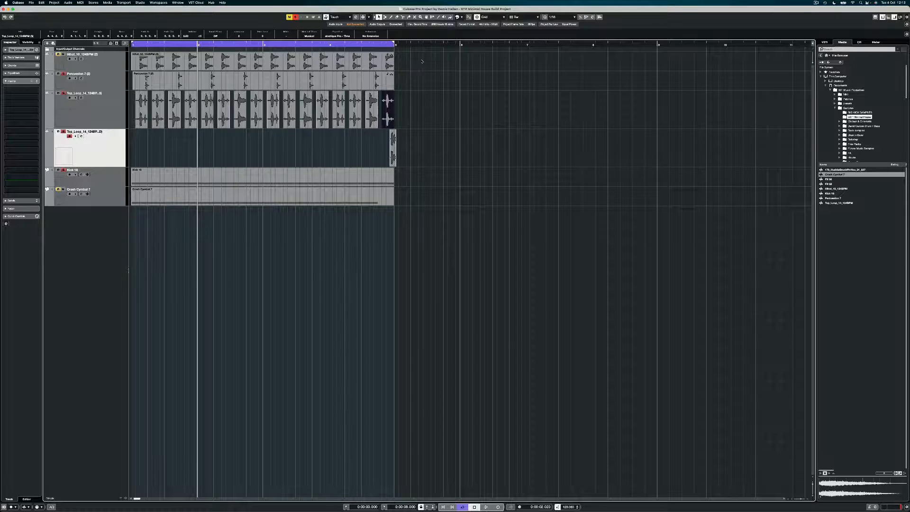
{"action": "key", "text": "g"}
{"action": "key", "text": "g"}
{"action": "left_click_drag", "start_coordinate": [384, 55], "coordinate": [113, 201]}
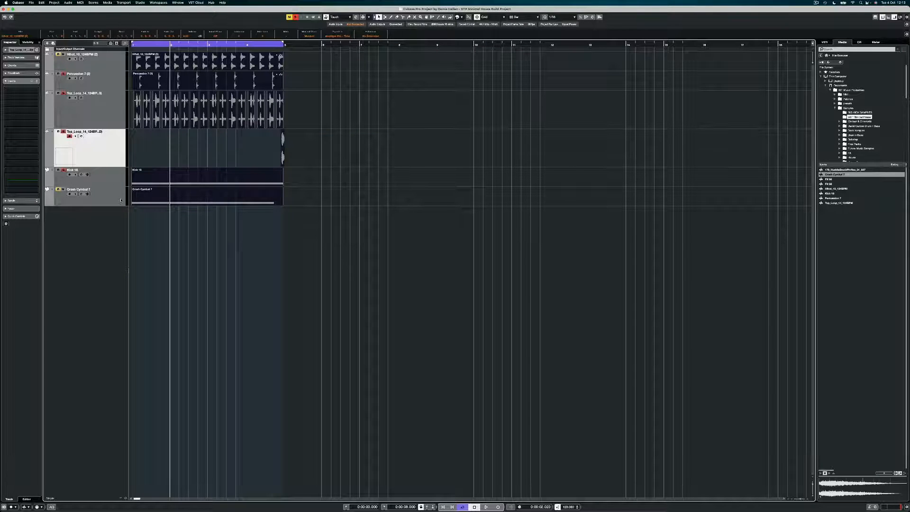
Duplicate the selected four bars with Ctrl+D so the copies start at bar 5
{"action": "key", "text": "super+d"}
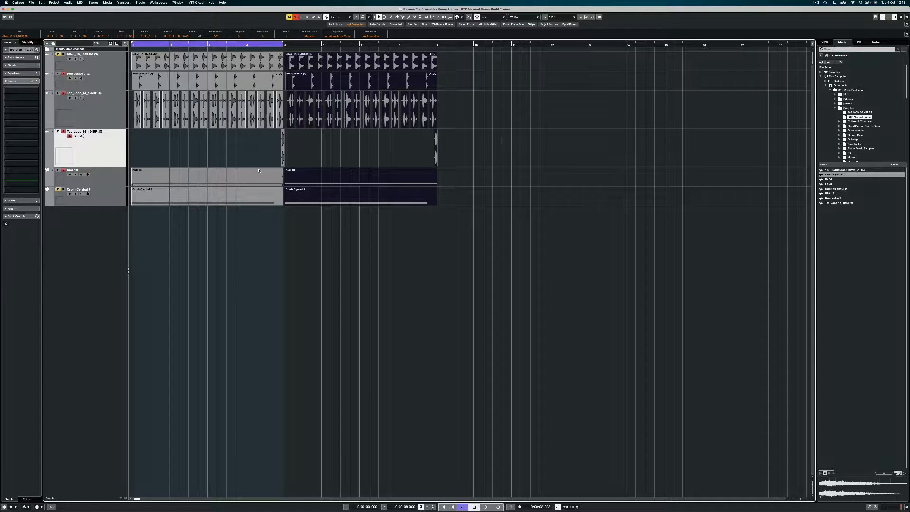
{"action": "key", "text": "h"}
{"action": "key", "text": "h"}
{"action": "key", "text": "h"}
{"action": "key", "text": "h"}
{"action": "key", "text": "h"}
{"action": "key", "text": "h"}
{"action": "key", "text": "h"}
{"action": "key", "text": "h"}
{"action": "key", "text": "h"}
{"action": "key", "text": "h"}
{"action": "key", "text": "h"}
{"action": "key", "text": "h"}
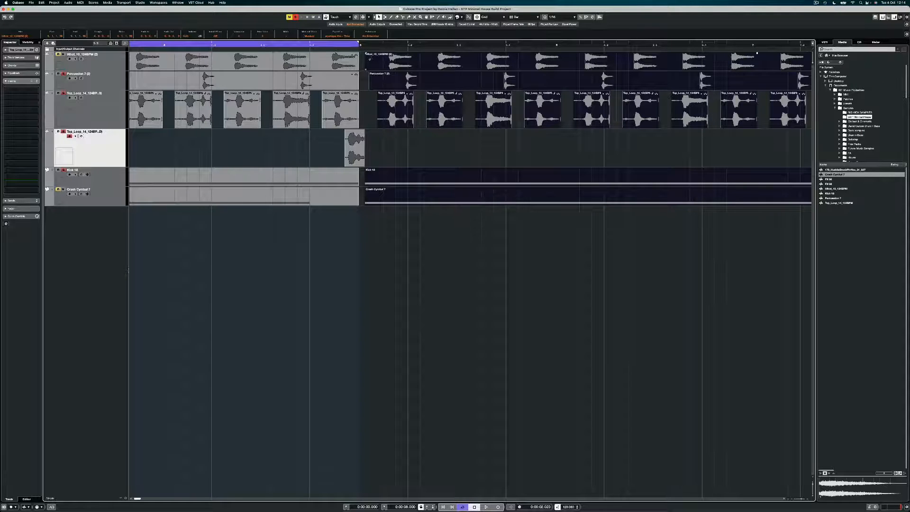
{"action": "left_click_drag", "start_coordinate": [370, 59], "coordinate": [367, 59]}
{"action": "key", "text": "g"}
{"action": "key", "text": "g"}
{"action": "key", "text": "g"}
{"action": "key", "text": "g"}
{"action": "key", "text": "g"}
{"action": "key", "text": "g"}
{"action": "key", "text": "g"}
{"action": "key", "text": "g"}
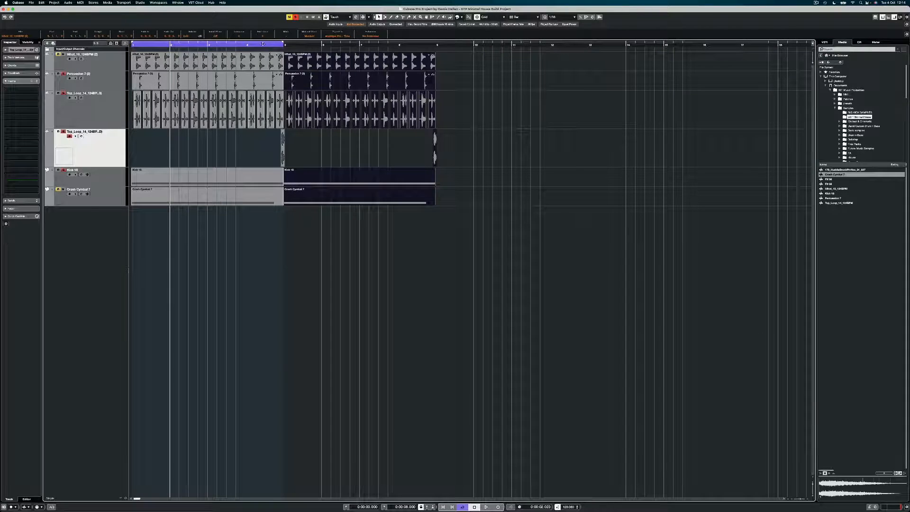
Extend the cycle range to bar 9, play from bar 4, and deselect the events
{"action": "left_click", "coordinate": [436, 45], "text": "alt"}
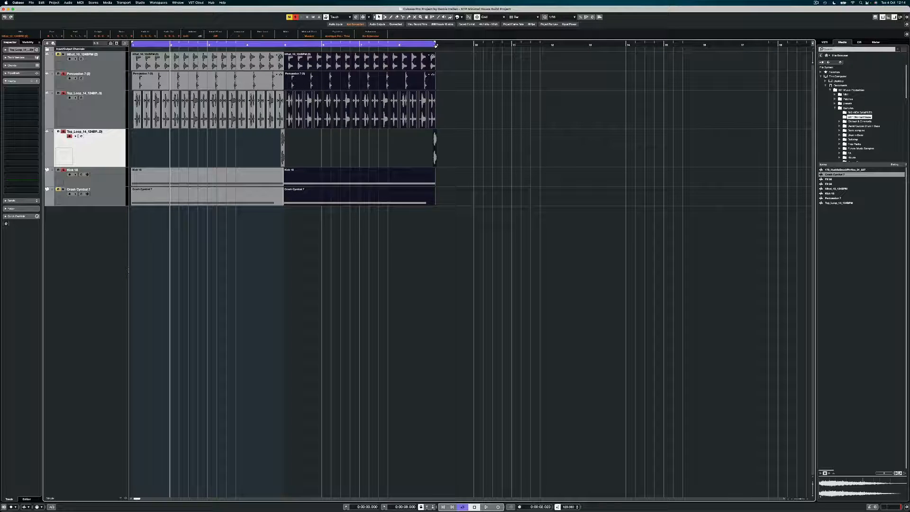
{"action": "left_click", "coordinate": [250, 44]}
{"action": "key", "text": "space"}
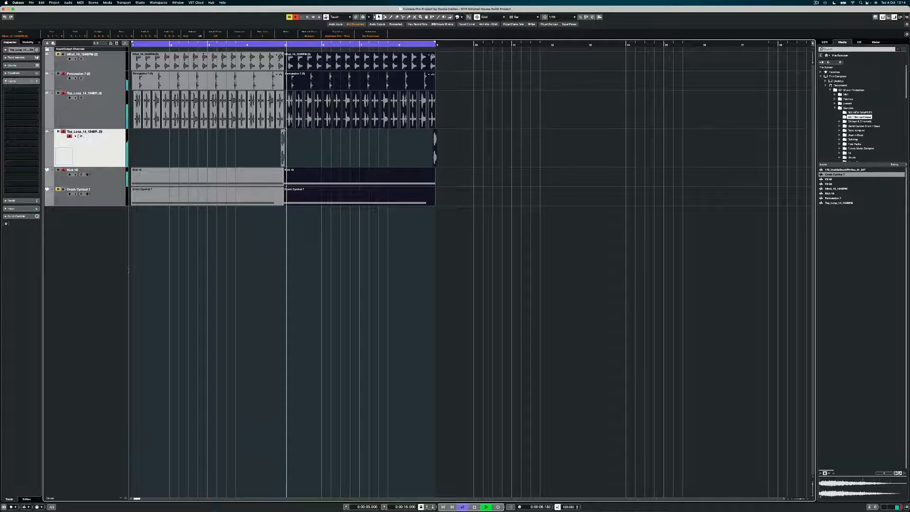
{"action": "left_click", "coordinate": [297, 155]}
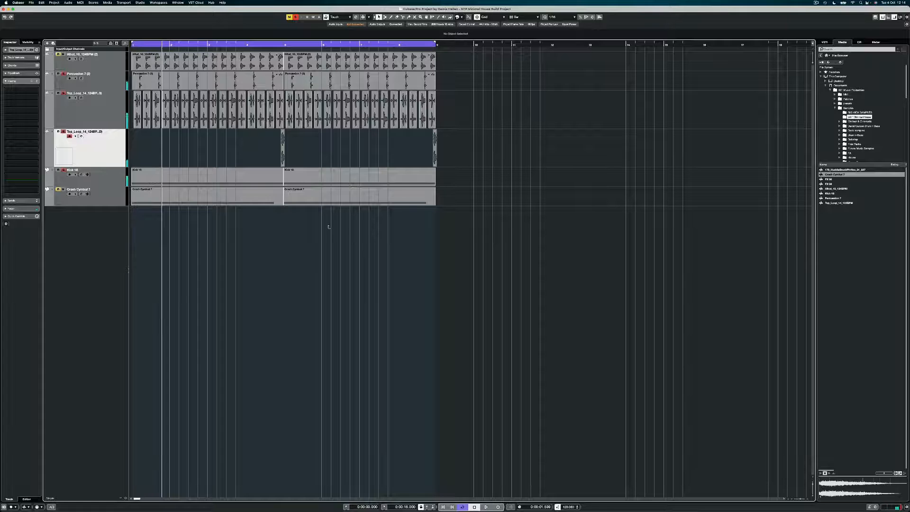
Delete the second Crash Cymbal 7 event, clear all solos, and play from the start
{"action": "left_click_drag", "start_coordinate": [307, 230], "coordinate": [311, 190]}
{"action": "key", "text": "Delete"}
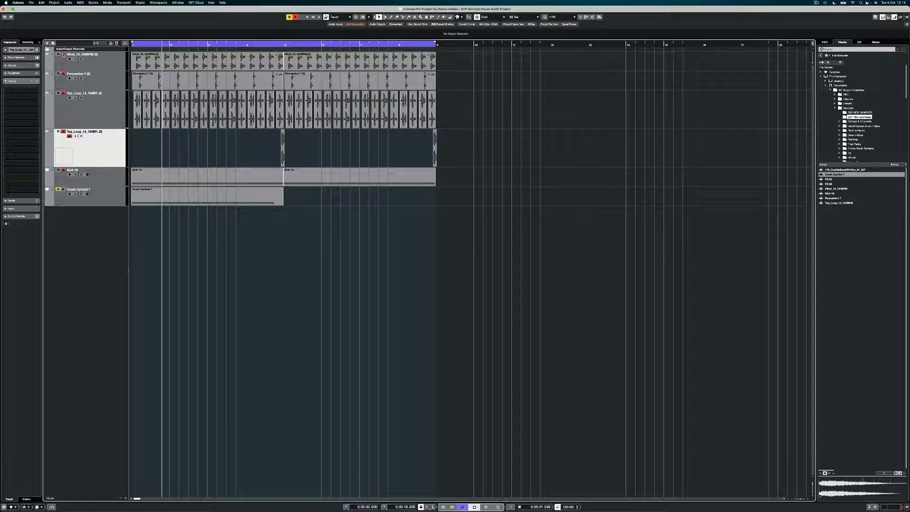
{"action": "left_click", "coordinate": [296, 18]}
{"action": "key", "text": "space"}
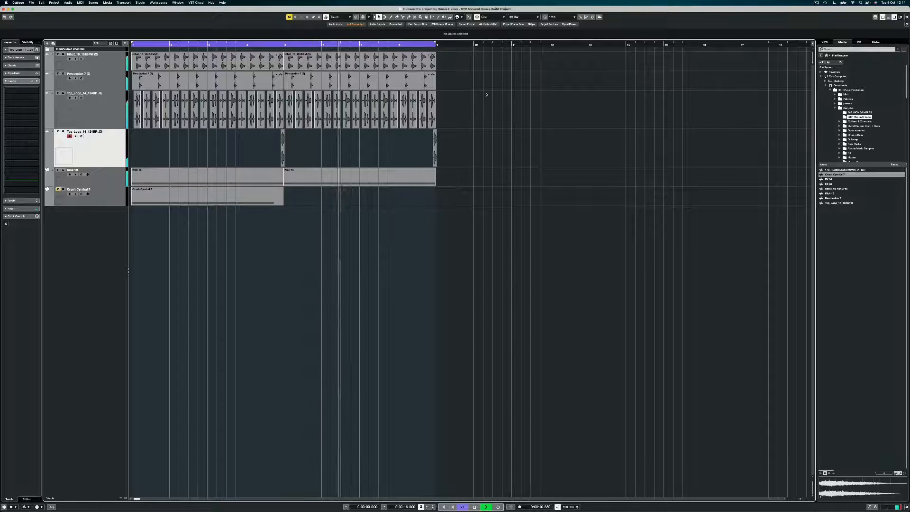
With Snap off, nudge both Percussion 7 (2) events slightly later, just behind the beat
{"action": "left_click_drag", "start_coordinate": [442, 82], "coordinate": [278, 80]}
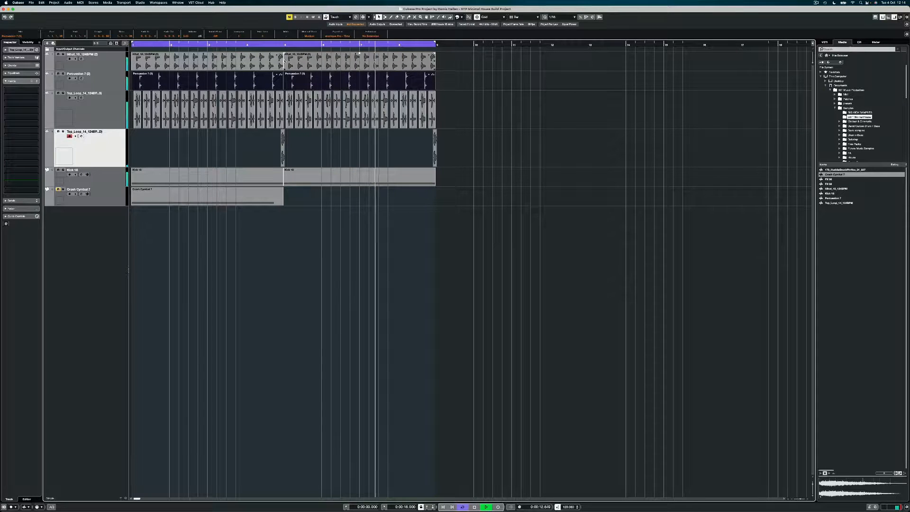
{"action": "key", "text": "j"}
{"action": "key", "text": "h"}
{"action": "key", "text": "h"}
{"action": "key", "text": "h"}
{"action": "key", "text": "h"}
{"action": "key", "text": "h"}
{"action": "key", "text": "h"}
{"action": "key", "text": "h"}
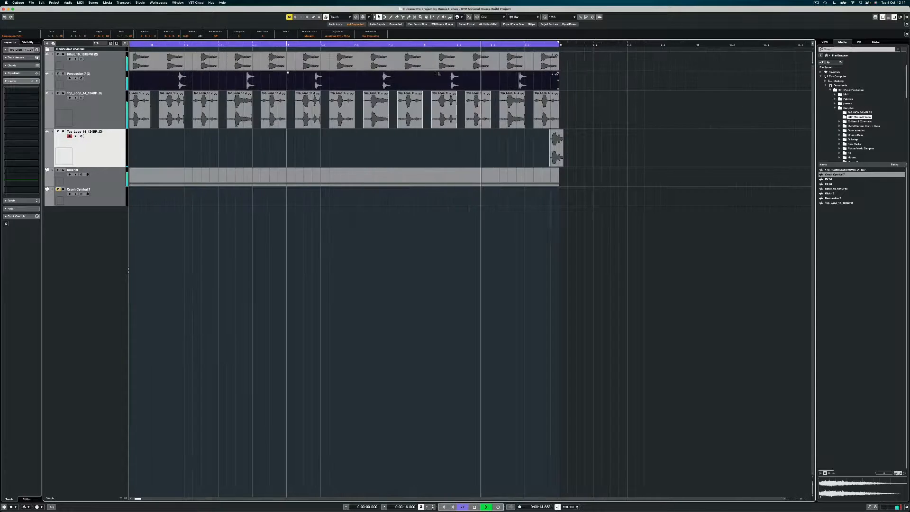
{"action": "key", "text": "h"}
{"action": "key", "text": "h"}
{"action": "key", "text": "h"}
{"action": "key", "text": "h"}
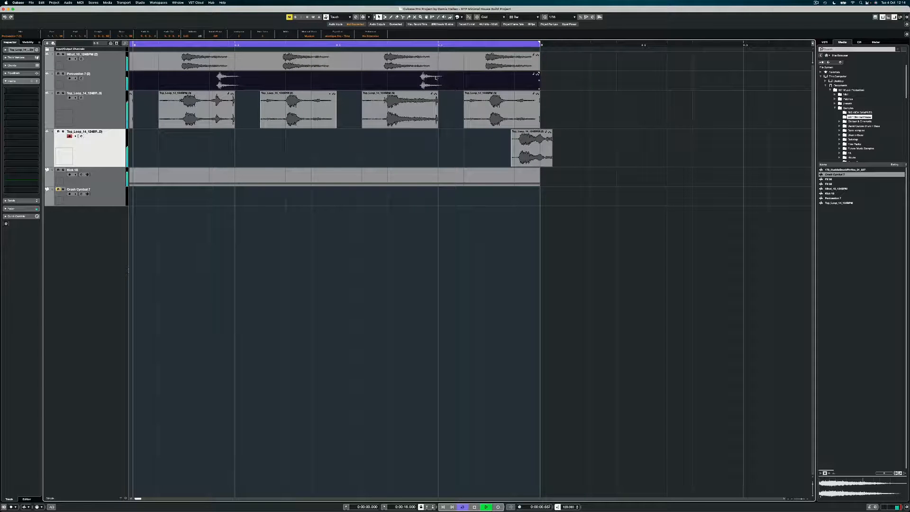
{"action": "left_click_drag", "start_coordinate": [437, 78], "coordinate": [436, 77]}
{"action": "key", "text": "space"}
{"action": "left_click", "coordinate": [561, 83]}
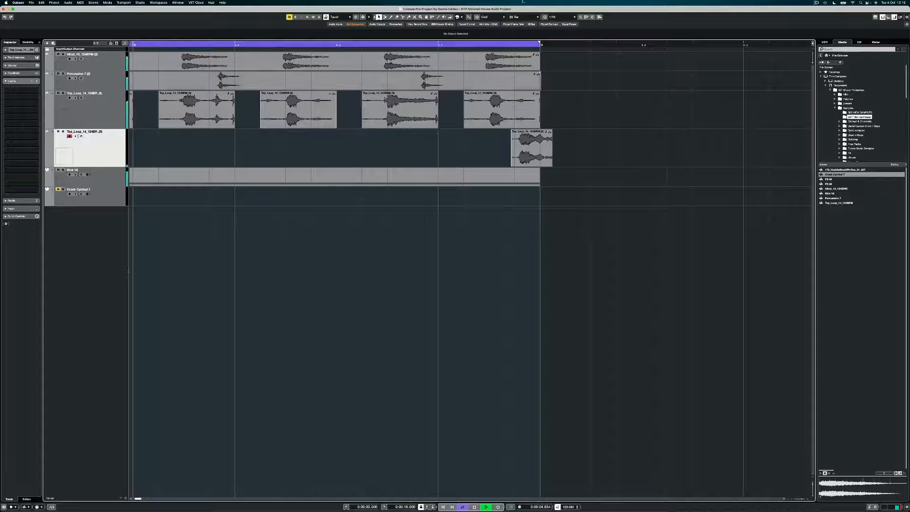
{"action": "left_click", "coordinate": [517, 17]}
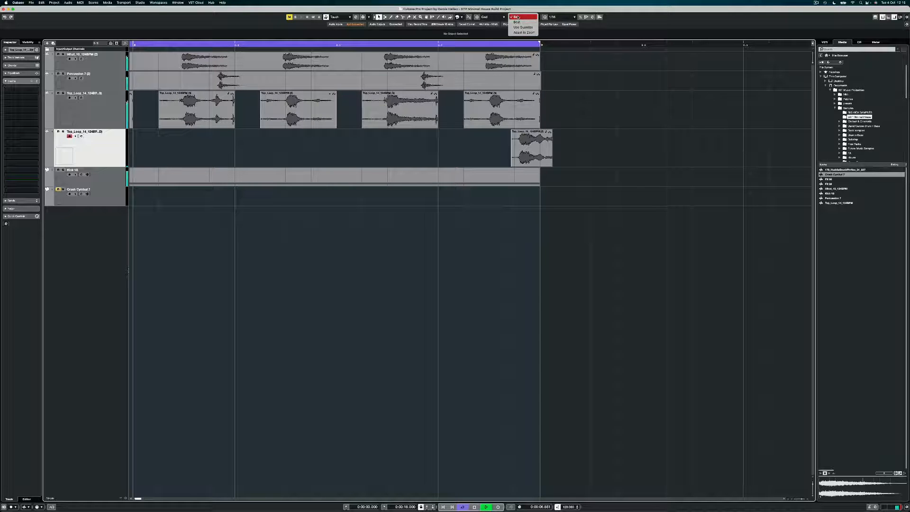
With the grid kept at Bar, trim the Top_Loop event back to the bar line
{"action": "left_click", "coordinate": [518, 17]}
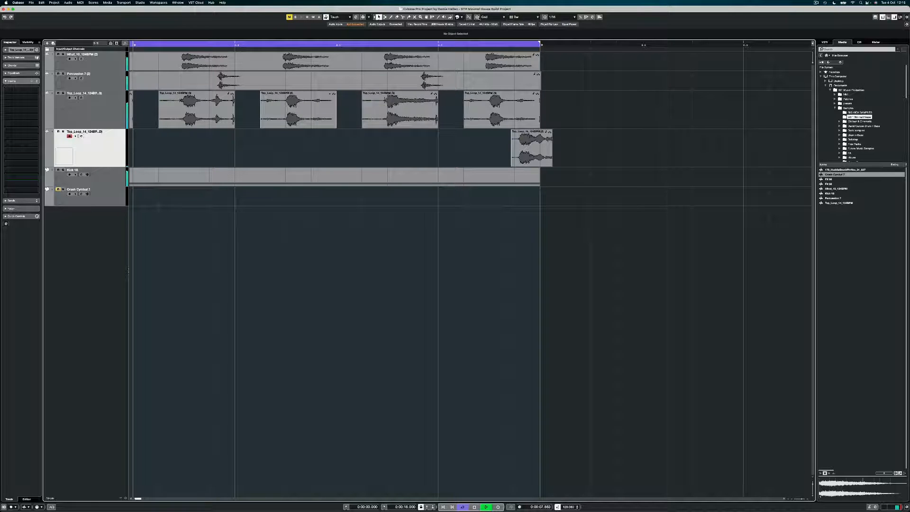
{"action": "left_click", "coordinate": [538, 83]}
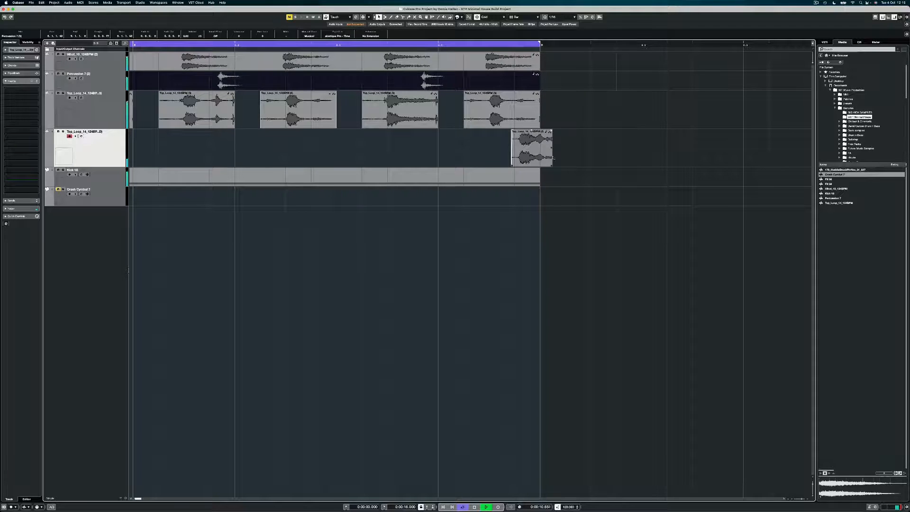
{"action": "left_click_drag", "start_coordinate": [552, 158], "coordinate": [549, 166]}
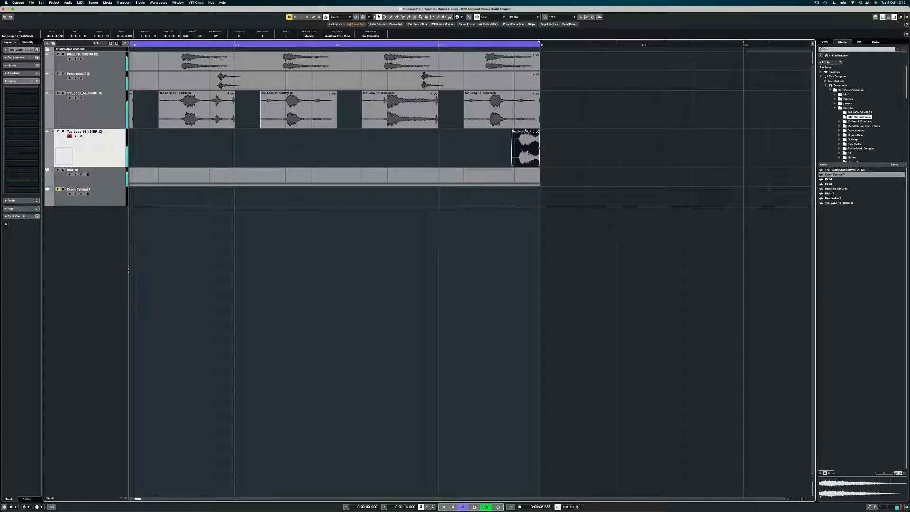
{"action": "key", "text": "space"}
Move the lone Top_Loop event near bar 5 slightly earlier and audition it
{"action": "scroll", "coordinate": [495, 142], "scroll_direction": "down", "scroll_amount": 5}
{"action": "scroll", "coordinate": [500, 146], "scroll_direction": "left", "scroll_amount": 7}
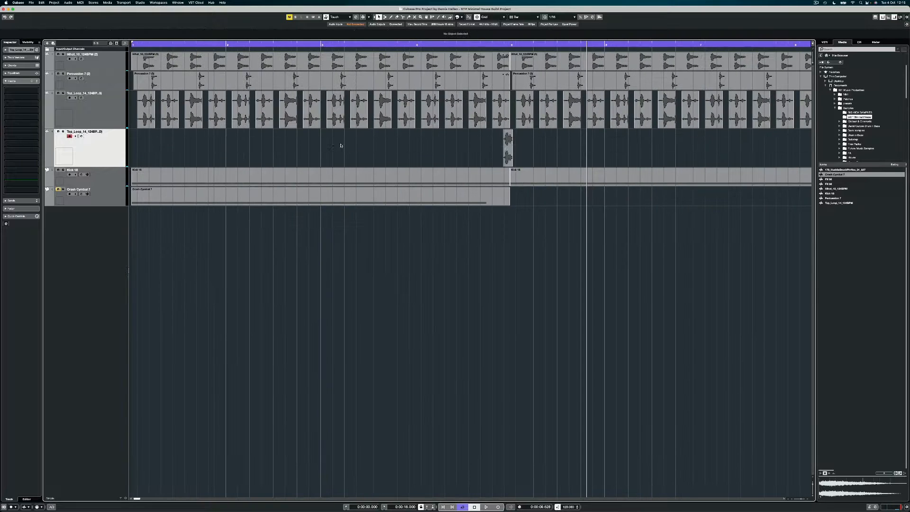
{"action": "left_click", "coordinate": [509, 153], "text": "shift"}
{"action": "key", "text": "h"}
{"action": "key", "text": "h"}
{"action": "key", "text": "h"}
{"action": "key", "text": "h"}
{"action": "key", "text": "h"}
{"action": "key", "text": "h"}
{"action": "key", "text": "h"}
{"action": "key", "text": "h"}
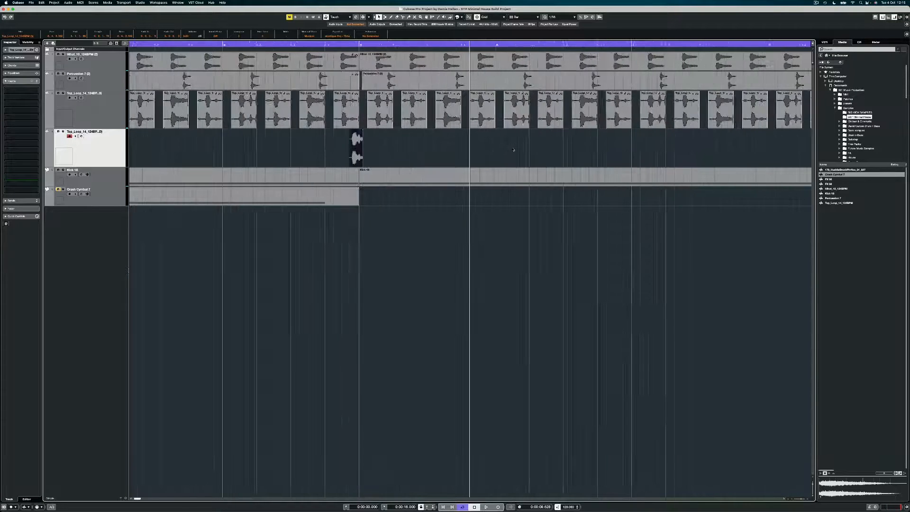
{"action": "scroll", "coordinate": [493, 152], "scroll_direction": "right", "scroll_amount": 10}
{"action": "scroll", "coordinate": [493, 153], "scroll_direction": "right", "scroll_amount": 5}
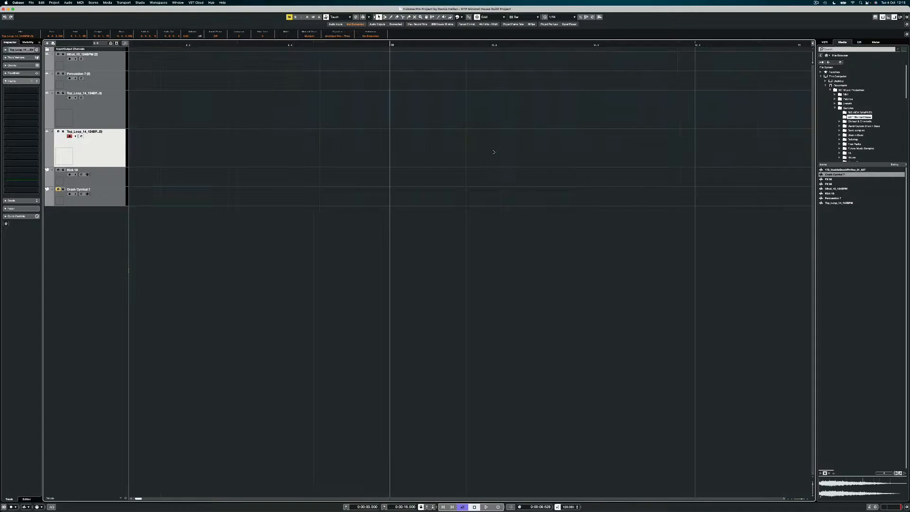
{"action": "scroll", "coordinate": [494, 153], "scroll_direction": "left", "scroll_amount": 6}
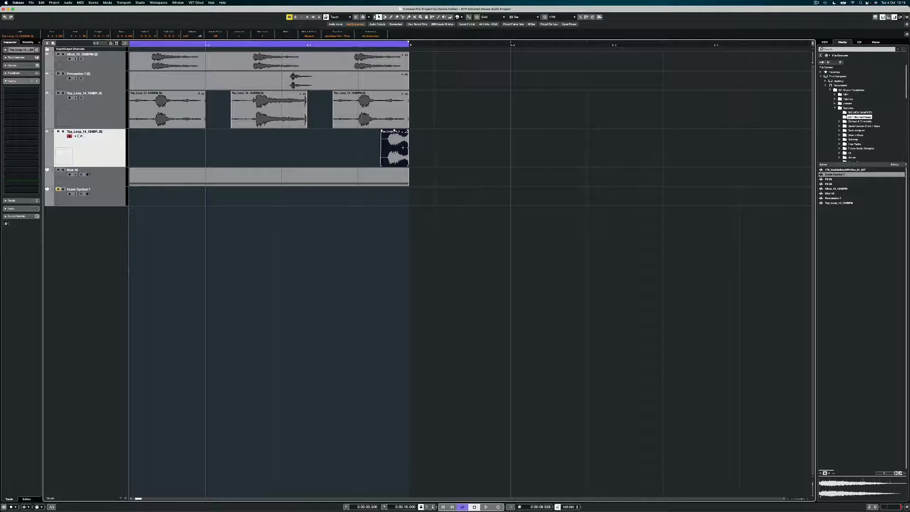
{"action": "left_click_drag", "start_coordinate": [402, 147], "coordinate": [380, 148]}
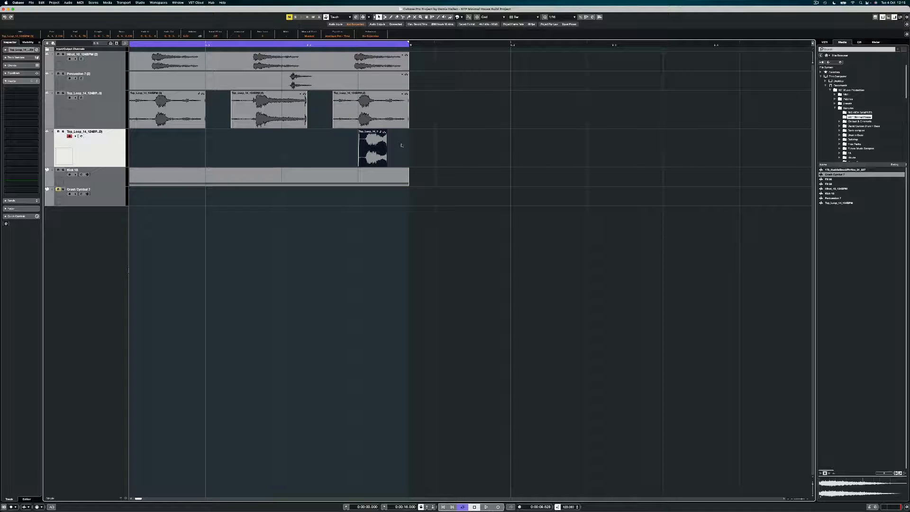
{"action": "key", "text": "space"}
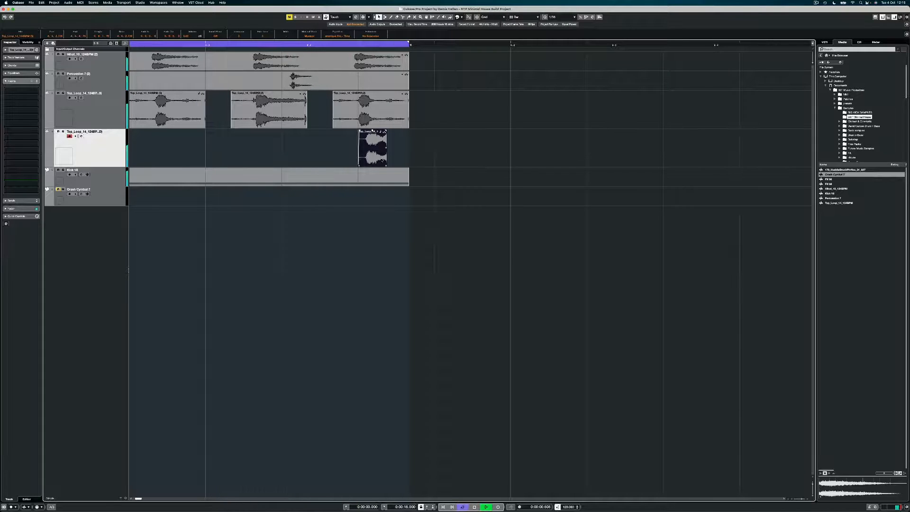
{"action": "key", "text": "space"}
Lengthen the Top_Loop event to end with the other tracks and play back the edit
{"action": "left_click_drag", "start_coordinate": [386, 165], "coordinate": [408, 167]}
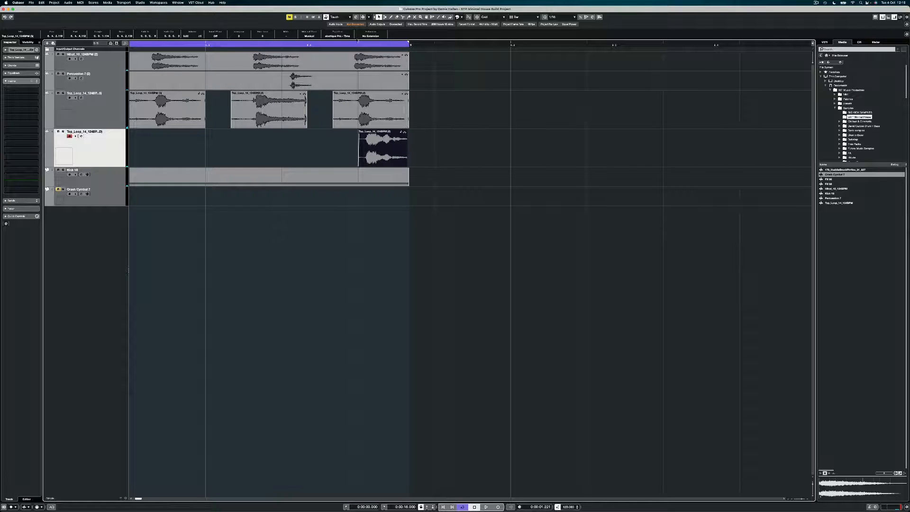
{"action": "left_click", "coordinate": [306, 44]}
{"action": "key", "text": "space"}
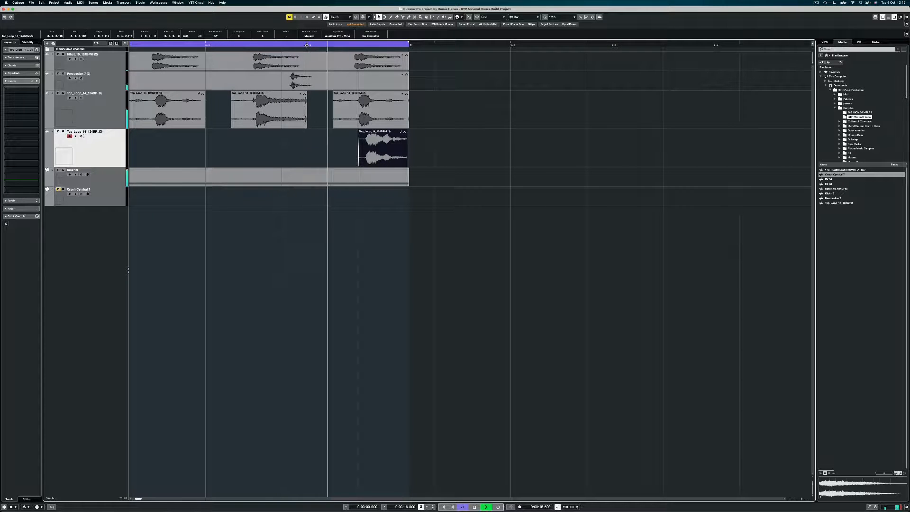
{"action": "key", "text": "space"}
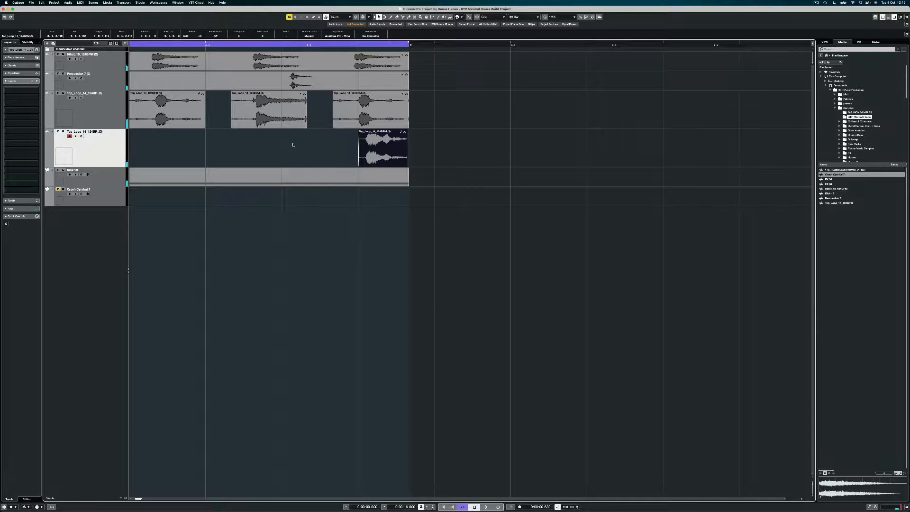
{"action": "key", "text": "g"}
{"action": "key", "text": "g"}
{"action": "key", "text": "g"}
{"action": "key", "text": "g"}
{"action": "key", "text": "g"}
{"action": "key", "text": "g"}
{"action": "key", "text": "g"}
{"action": "key", "text": "g"}
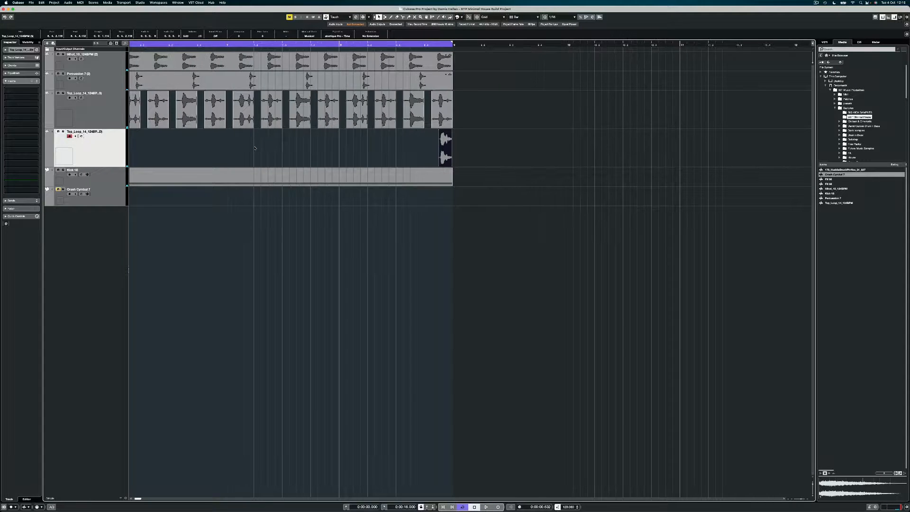
{"action": "key", "text": "g"}
{"action": "key", "text": "g"}
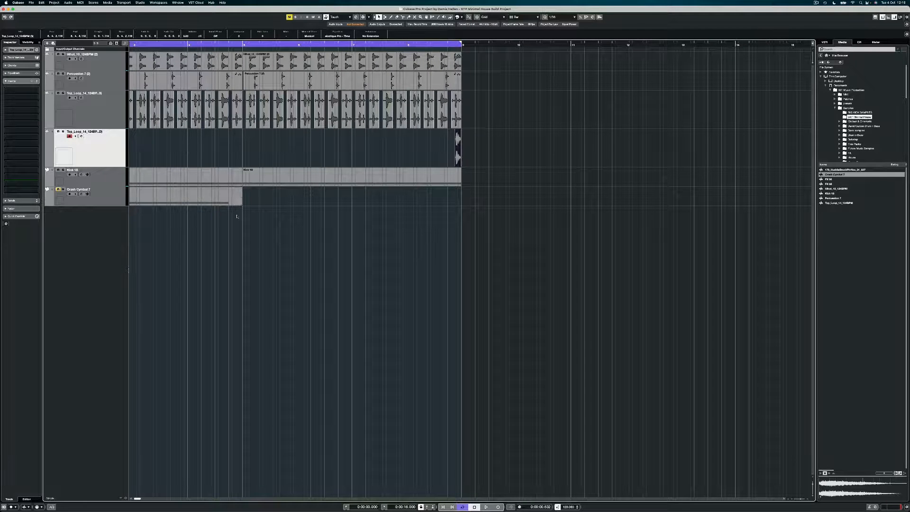
{"action": "left_click_drag", "start_coordinate": [204, 197], "coordinate": [402, 203]}
{"action": "key", "text": "j"}
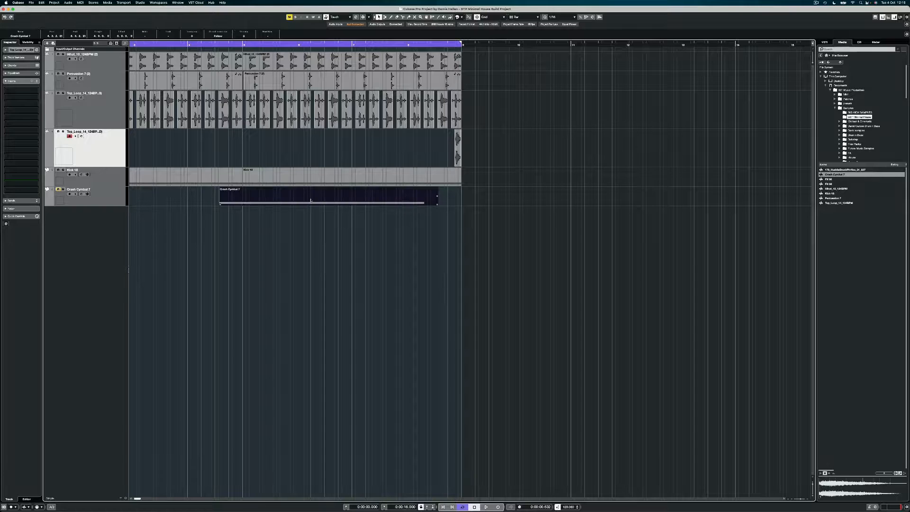
{"action": "left_click_drag", "start_coordinate": [310, 200], "coordinate": [314, 202]}
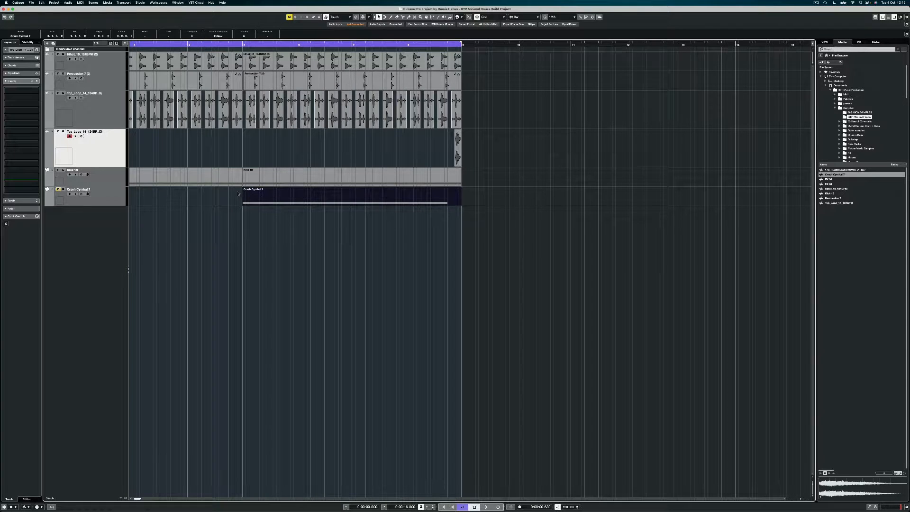
{"action": "left_click_drag", "start_coordinate": [240, 195], "coordinate": [78, 48]}
{"action": "key", "text": "Delete"}
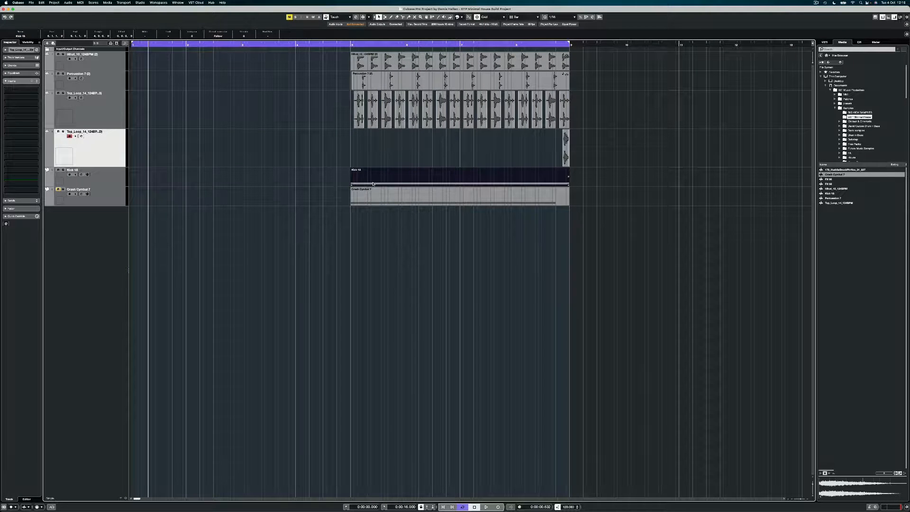
{"action": "left_click_drag", "start_coordinate": [335, 211], "coordinate": [591, 46]}
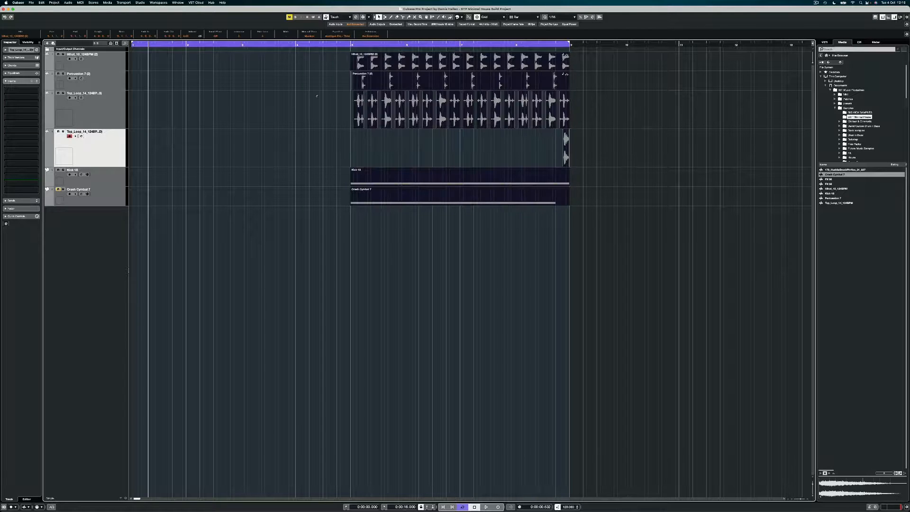
{"action": "left_click_drag", "start_coordinate": [363, 71], "coordinate": [144, 71]}
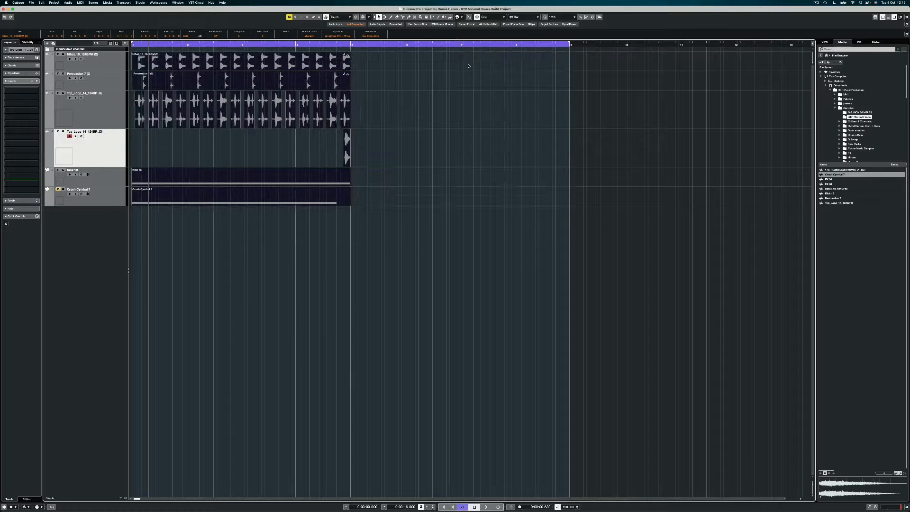
{"action": "left_click", "coordinate": [444, 89]}
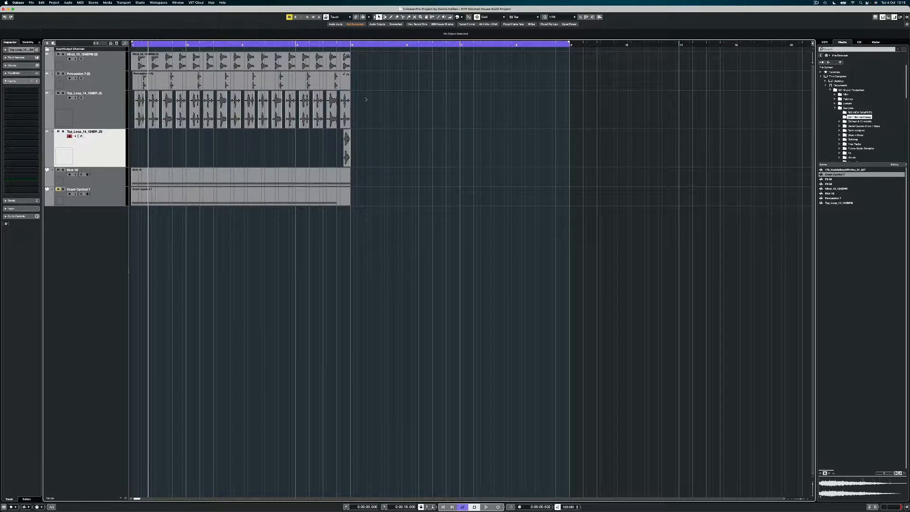
{"action": "left_click_drag", "start_coordinate": [358, 55], "coordinate": [1, 271]}
{"action": "key", "text": "super+d"}
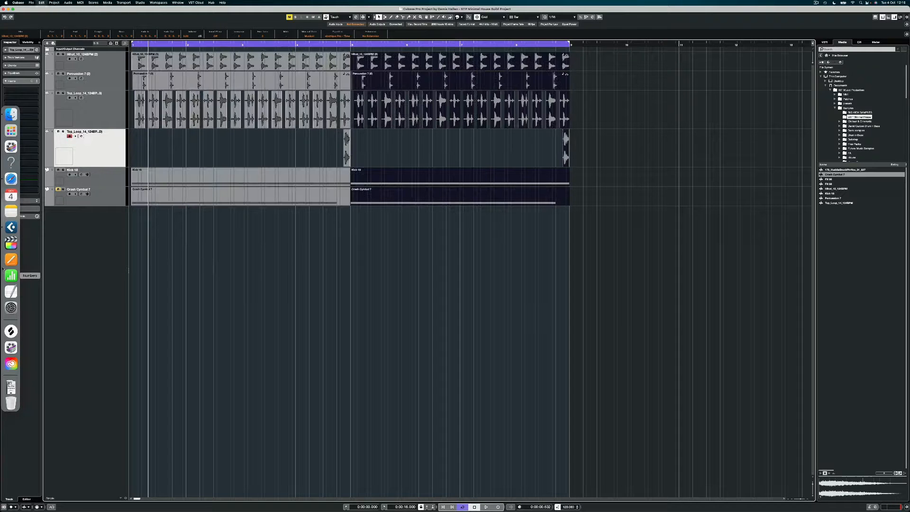
{"action": "key", "text": "g"}
{"action": "key", "text": "g"}
{"action": "key", "text": "g"}
{"action": "key", "text": "h"}
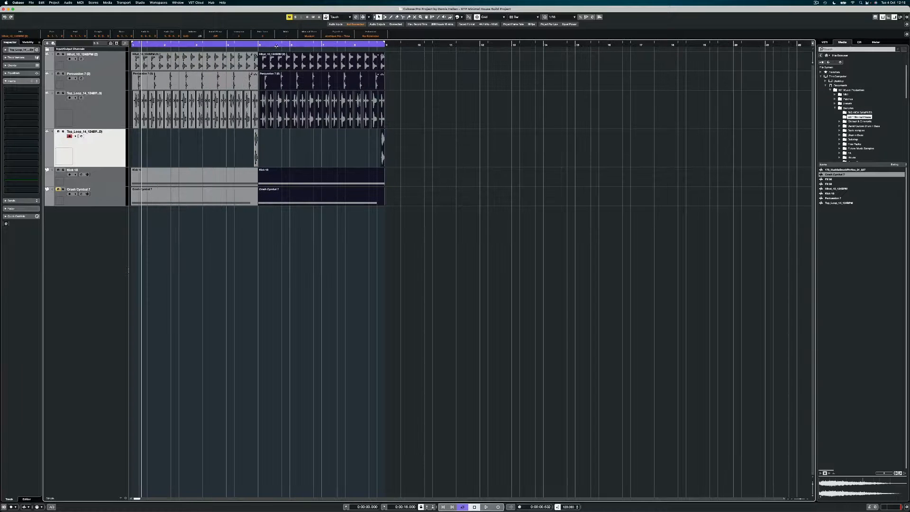
{"action": "left_click", "coordinate": [259, 44]}
{"action": "key", "text": "h"}
{"action": "key", "text": "h"}
{"action": "key", "text": "h"}
{"action": "key", "text": "h"}
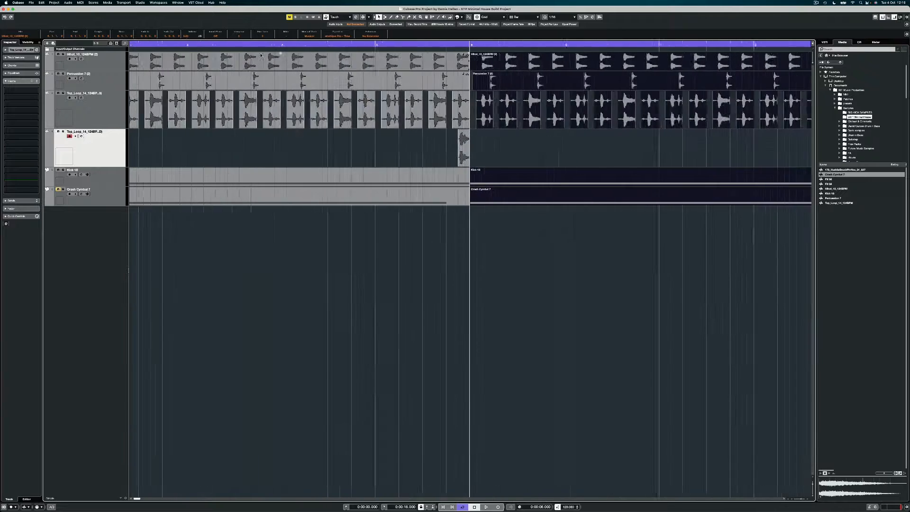
{"action": "key", "text": "h"}
{"action": "key", "text": "h"}
{"action": "key", "text": "h"}
{"action": "key", "text": "h"}
{"action": "key", "text": "h"}
{"action": "key", "text": "h"}
{"action": "key", "text": "g"}
{"action": "key", "text": "g"}
{"action": "key", "text": "g"}
{"action": "key", "text": "g"}
{"action": "key", "text": "g"}
{"action": "key", "text": "g"}
{"action": "key", "text": "g"}
{"action": "key", "text": "g"}
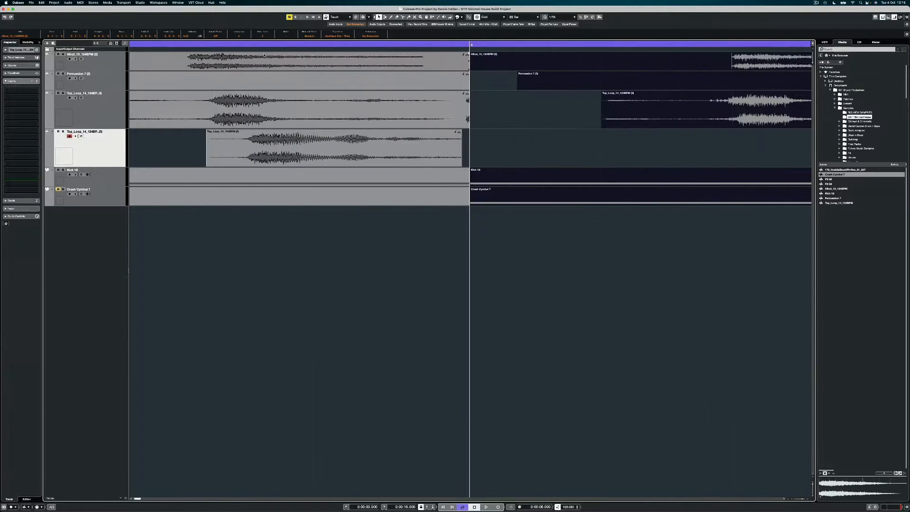
{"action": "key", "text": "g"}
{"action": "key", "text": "g"}
{"action": "key", "text": "g"}
{"action": "key", "text": "g"}
{"action": "key", "text": "g"}
{"action": "key", "text": "g"}
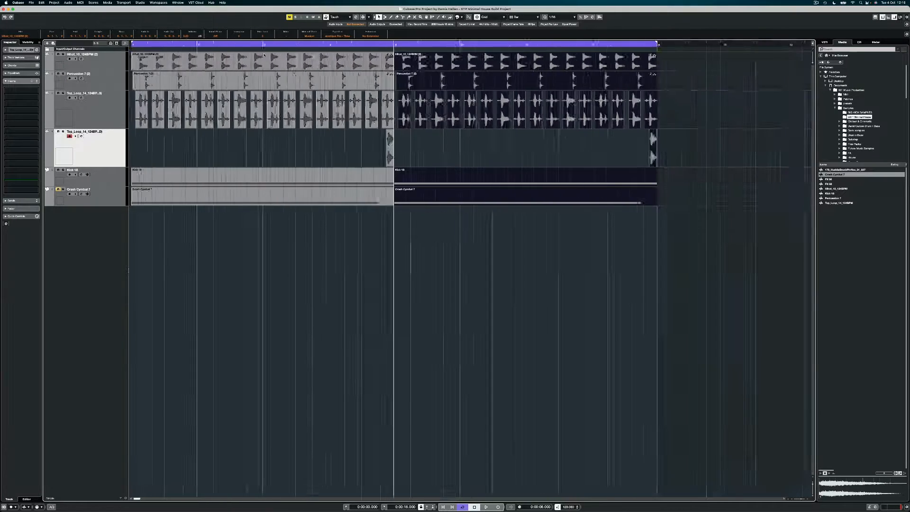
{"action": "left_click", "coordinate": [519, 103]}
{"action": "key", "text": "h"}
{"action": "key", "text": "h"}
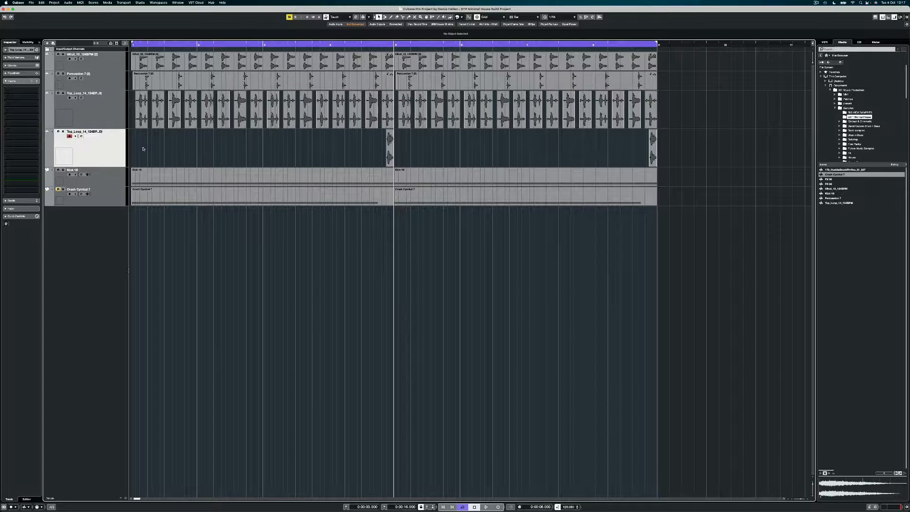
{"action": "left_click_drag", "start_coordinate": [470, 155], "coordinate": [291, 148]}
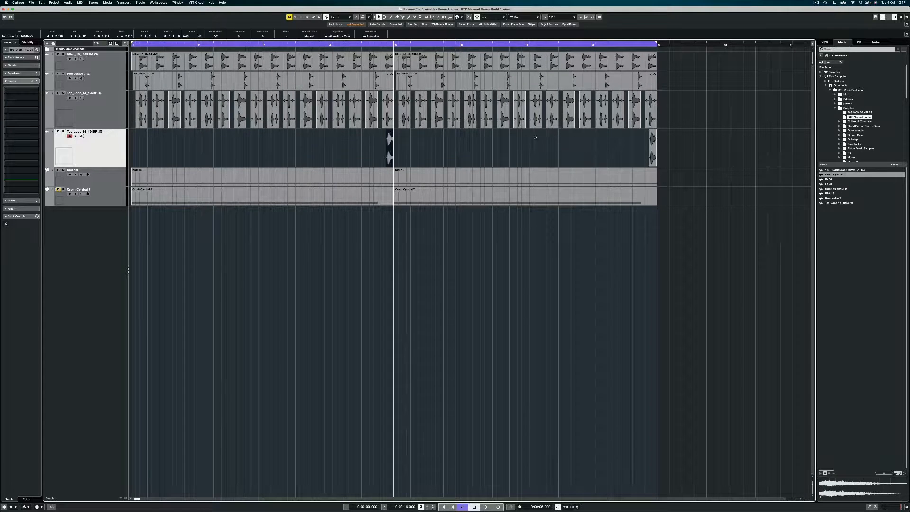
{"action": "left_click_drag", "start_coordinate": [714, 100], "coordinate": [420, 116]}
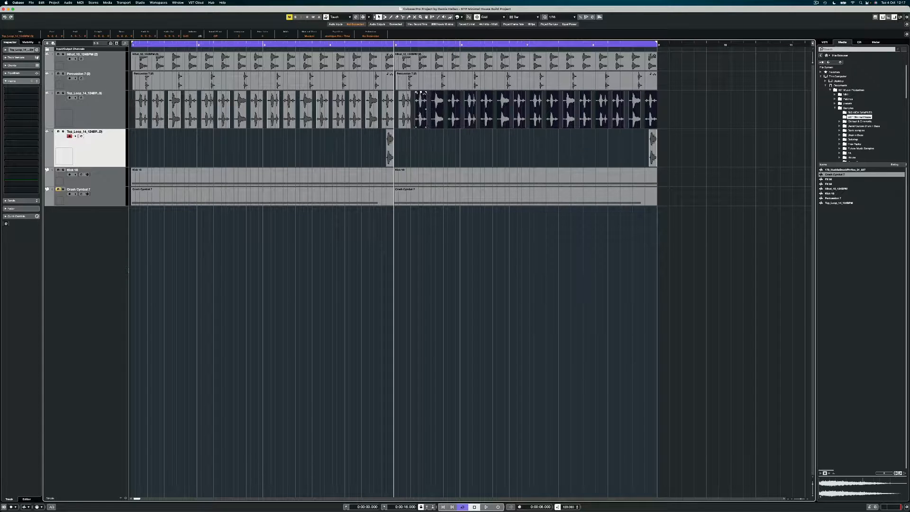
Clear the event selection and drag the Kick 18 track to the top of the list
{"action": "left_click", "coordinate": [439, 142]}
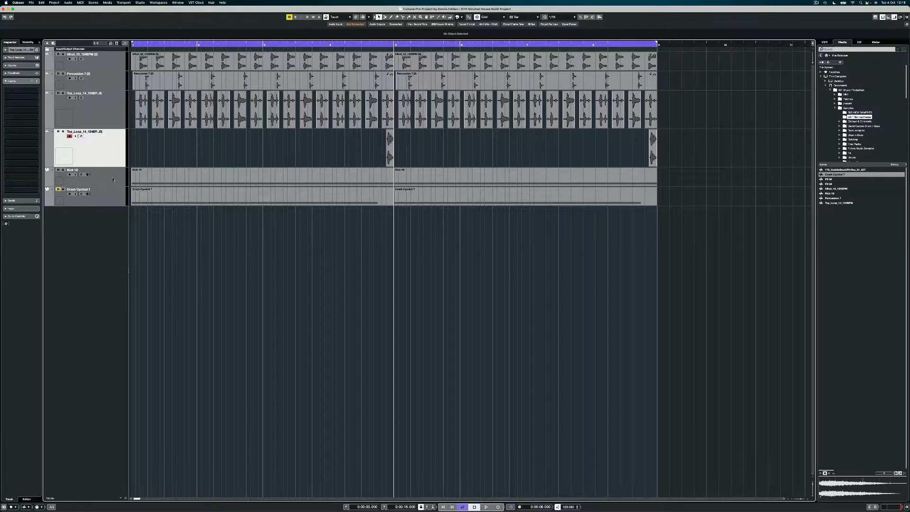
{"action": "left_click_drag", "start_coordinate": [113, 180], "coordinate": [119, 55]}
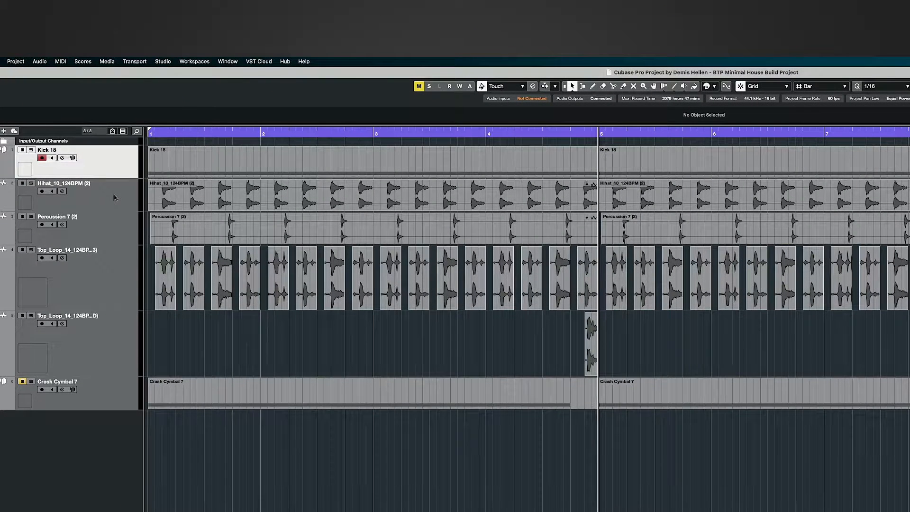
Move the main Top_Loop track above Percussion 7 and Crash Cymbal 7 above the last Top_Loop track
{"action": "left_click", "coordinate": [113, 197]}
{"action": "left_click_drag", "start_coordinate": [120, 259], "coordinate": [119, 214]}
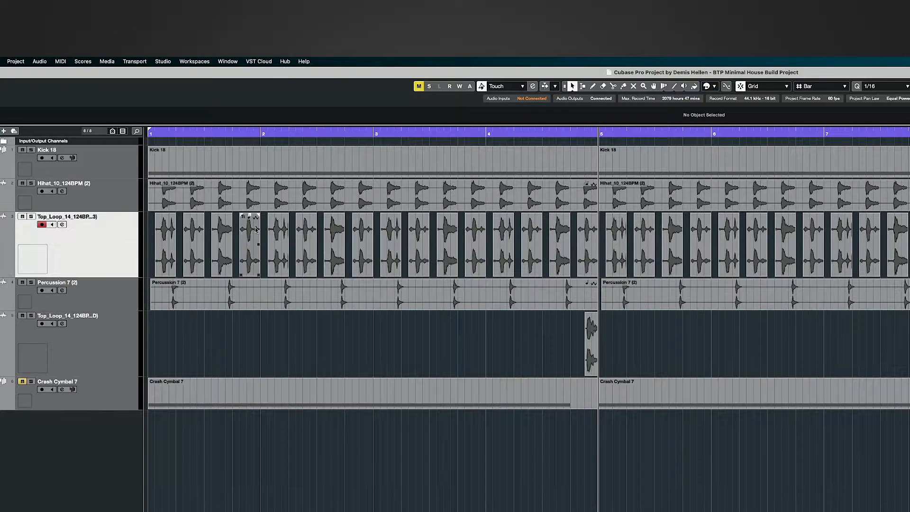
{"action": "left_click", "coordinate": [118, 299]}
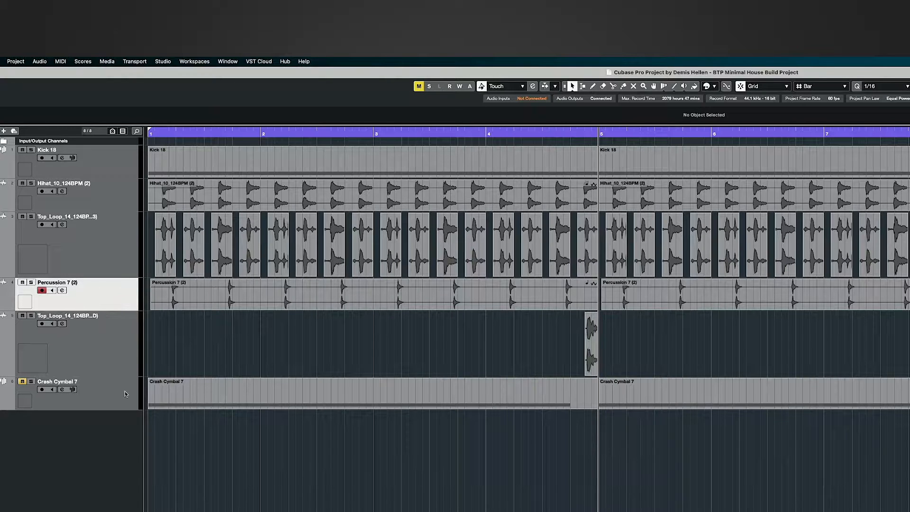
{"action": "left_click_drag", "start_coordinate": [110, 397], "coordinate": [89, 333]}
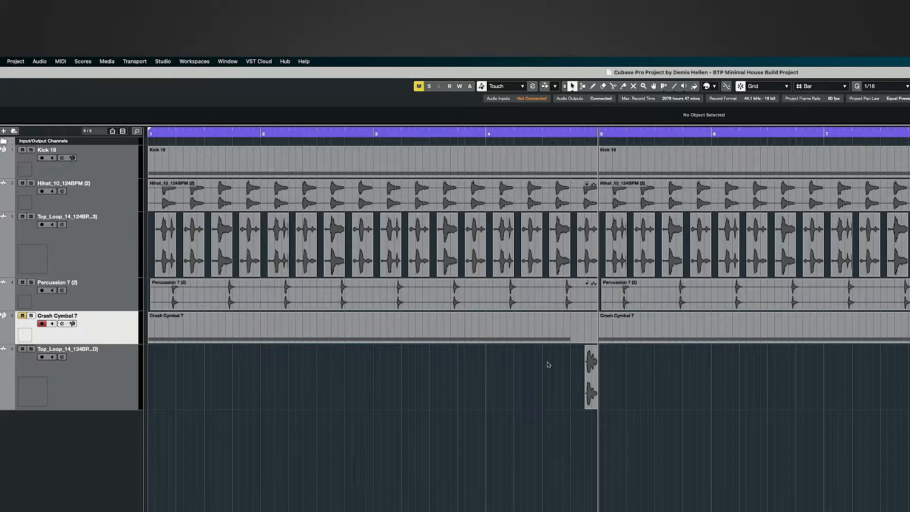
Delete the second Crash Cymbal 7 event at bar 5 and zoom out to bars 1-12
{"action": "left_click", "coordinate": [591, 362]}
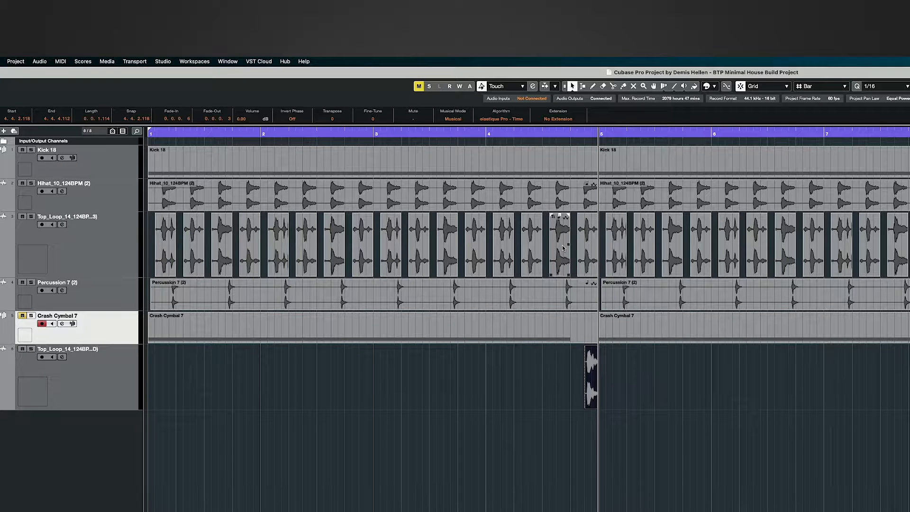
{"action": "left_click", "coordinate": [626, 327]}
{"action": "key", "text": "Delete"}
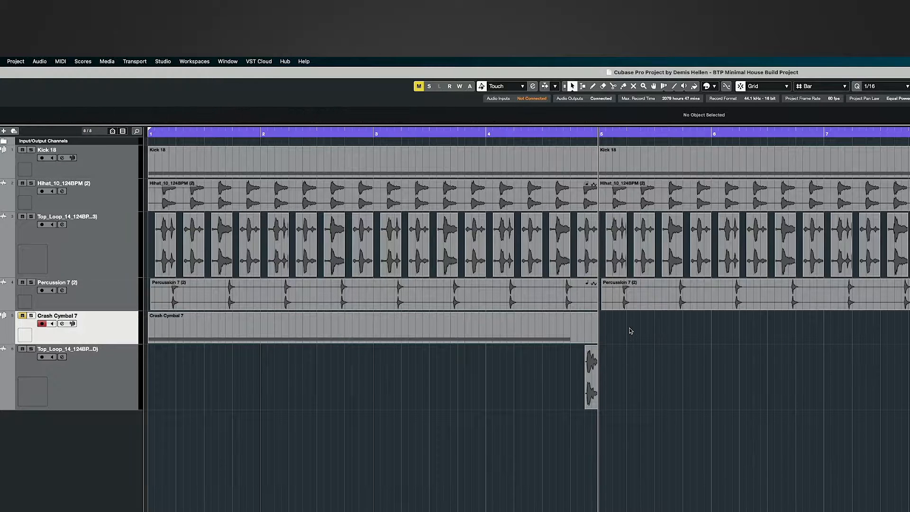
{"action": "key", "text": "g"}
{"action": "key", "text": "g"}
{"action": "key", "text": "g"}
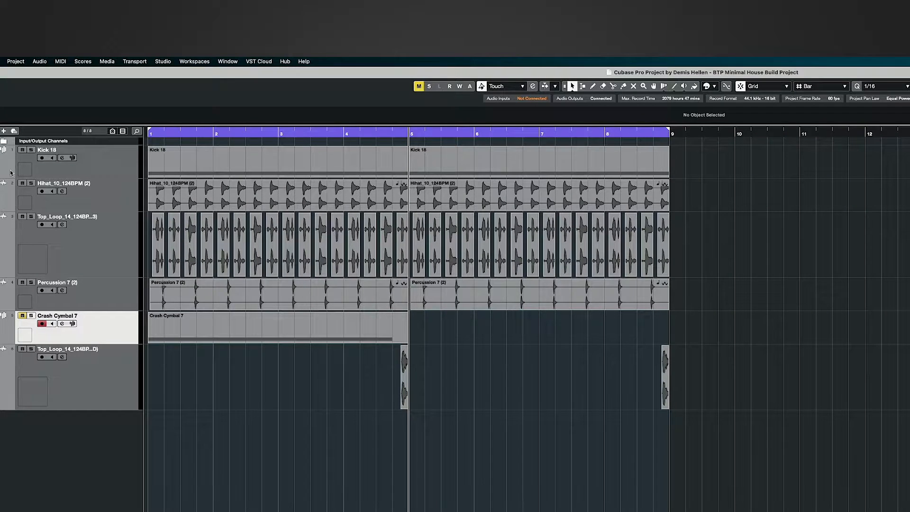
Colour each track red, from the last Top_Loop track up through Crash, Percussion, Top_Loop, Hihat and Kick 18
{"action": "left_click", "coordinate": [9, 369]}
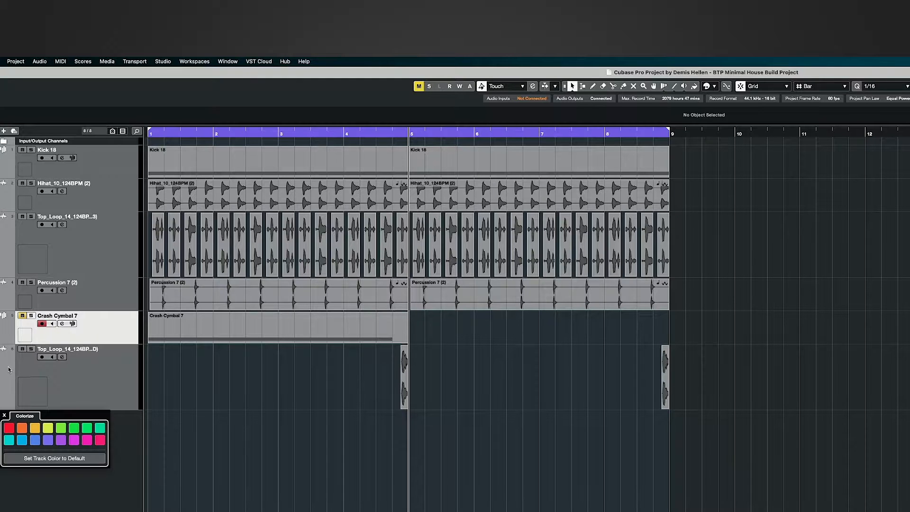
{"action": "left_click", "coordinate": [9, 428]}
{"action": "left_click", "coordinate": [10, 334]}
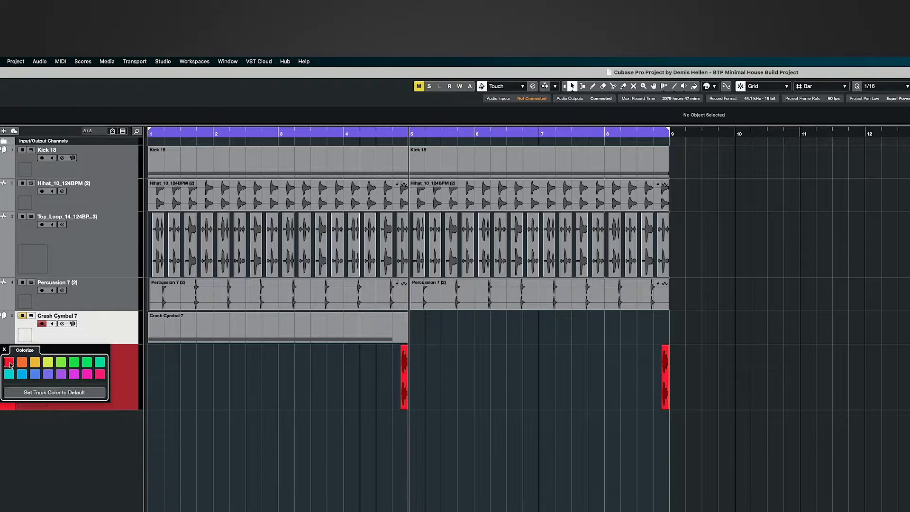
{"action": "left_click", "coordinate": [9, 362]}
{"action": "left_click", "coordinate": [10, 308]}
{"action": "left_click", "coordinate": [8, 270]}
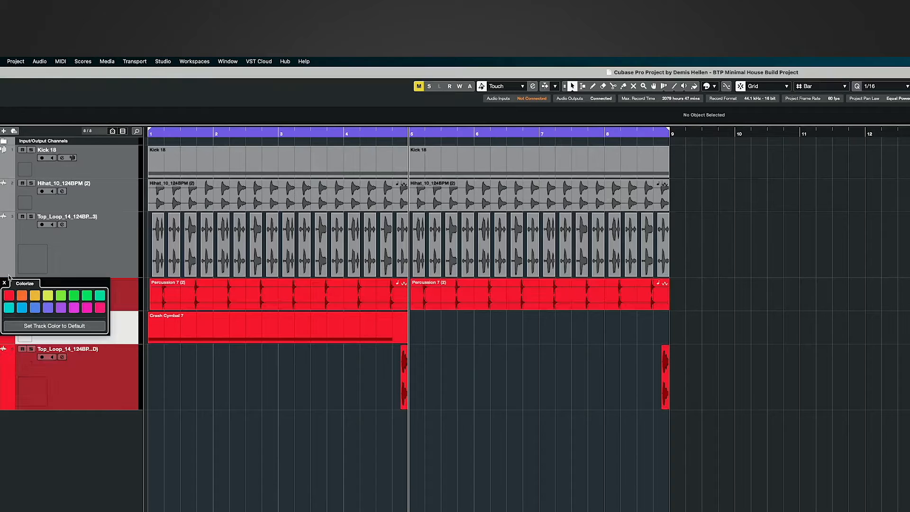
{"action": "left_click", "coordinate": [8, 295]}
{"action": "left_click", "coordinate": [8, 208]}
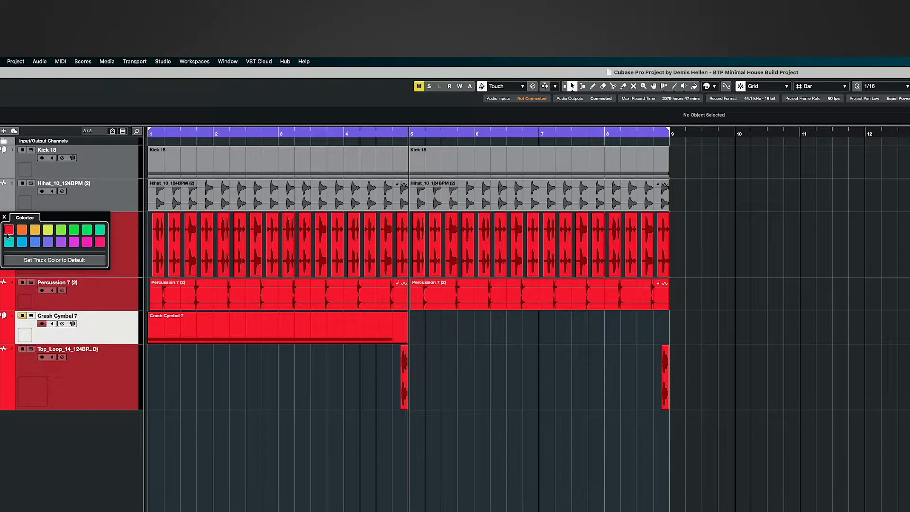
{"action": "left_click", "coordinate": [8, 233]}
{"action": "left_click", "coordinate": [10, 170]}
{"action": "left_click", "coordinate": [9, 194]}
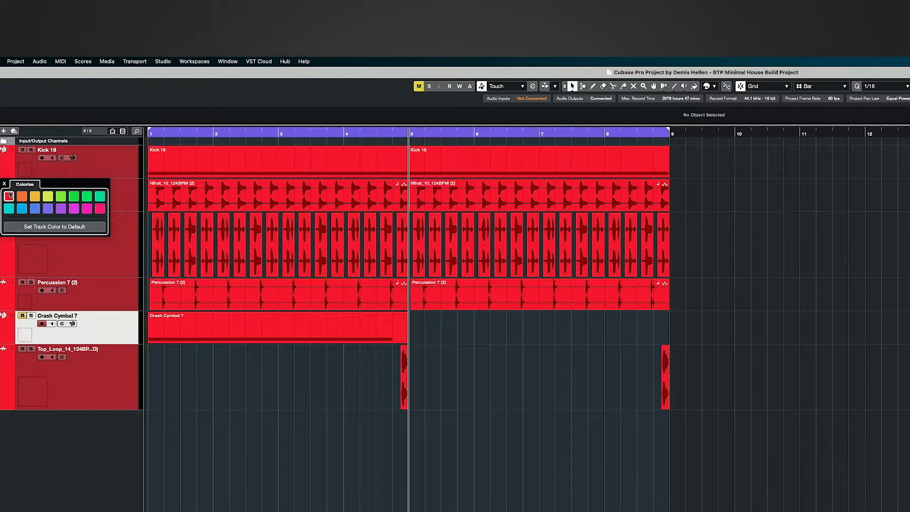
{"action": "left_click", "coordinate": [117, 168]}
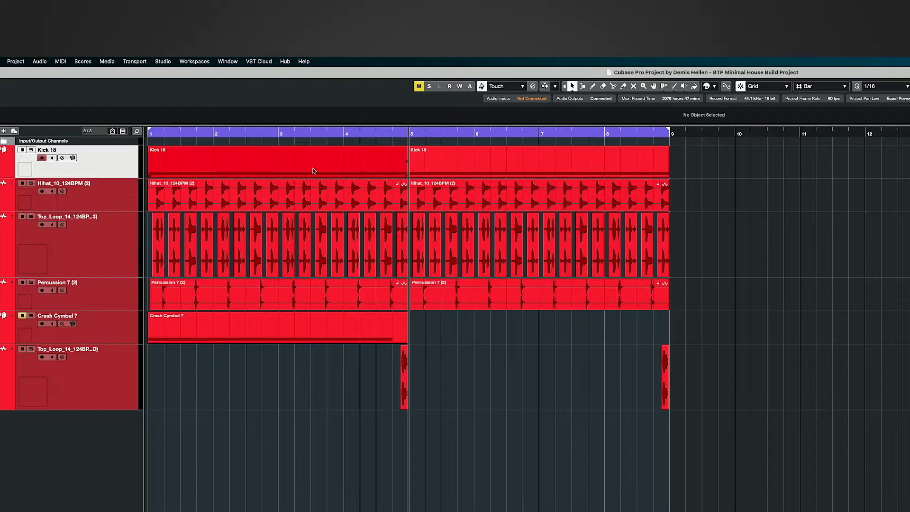
Rename the top three tracks Kick, Hat Loop and Hat Loop 2
{"action": "double_click", "coordinate": [48, 150]}
{"action": "type", "text": "Kick"}
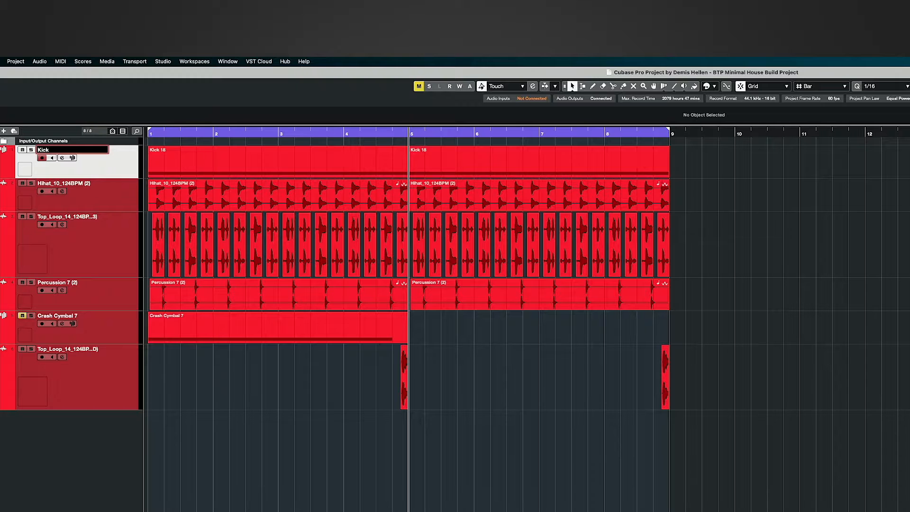
{"action": "key", "text": "Return"}
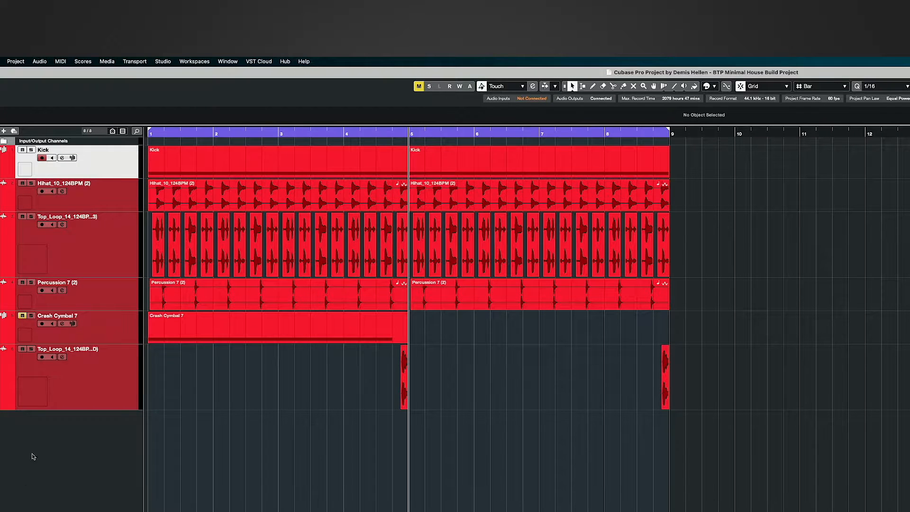
{"action": "double_click", "coordinate": [55, 184]}
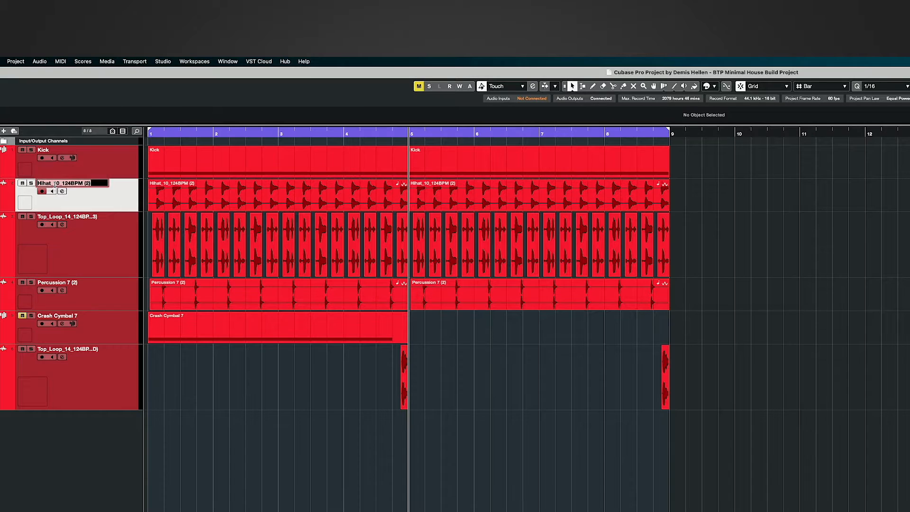
{"action": "type", "text": "Hat Loop 1"}
{"action": "key", "text": "Return"}
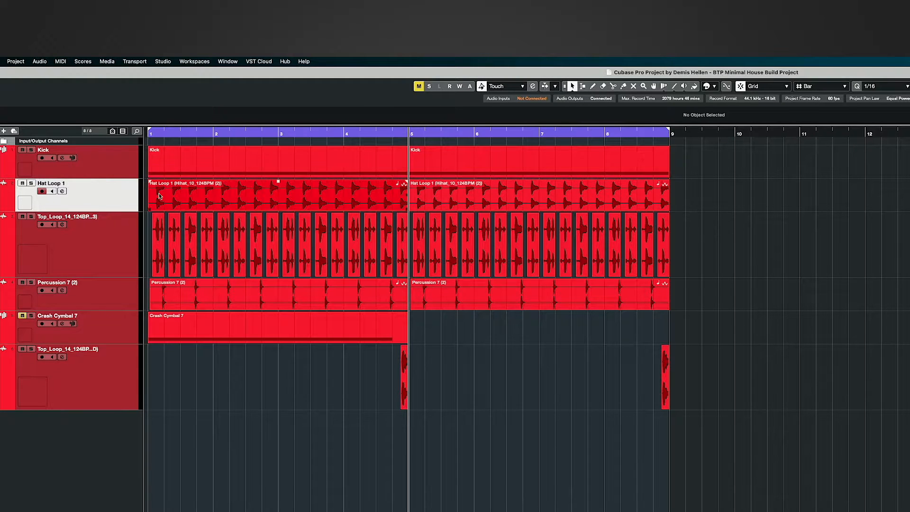
{"action": "double_click", "coordinate": [71, 217]}
{"action": "type", "text": "Hat Loop 2"}
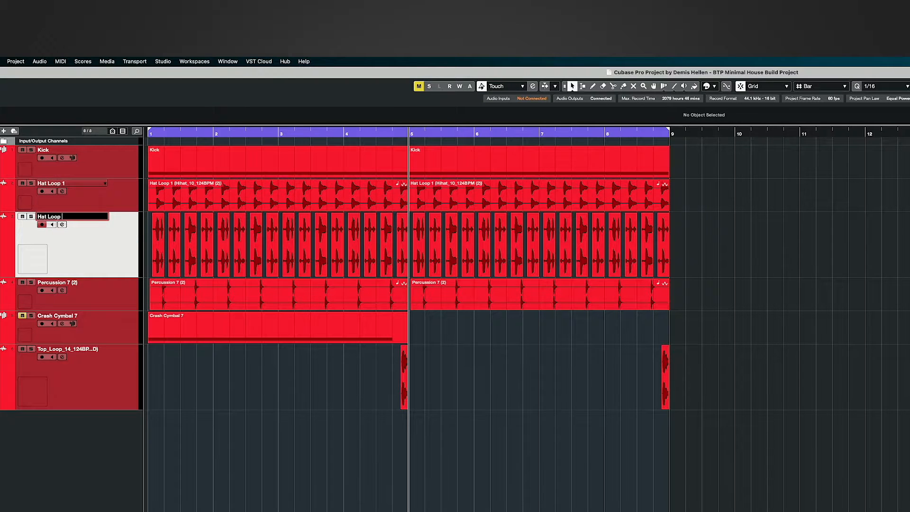
{"action": "key", "text": "Return"}
Rename the remaining tracks Wood Perc, Crash and RainDrop
{"action": "double_click", "coordinate": [62, 282]}
{"action": "type", "text": "Wood Perc"}
{"action": "key", "text": "Return"}
{"action": "double_click", "coordinate": [57, 316]}
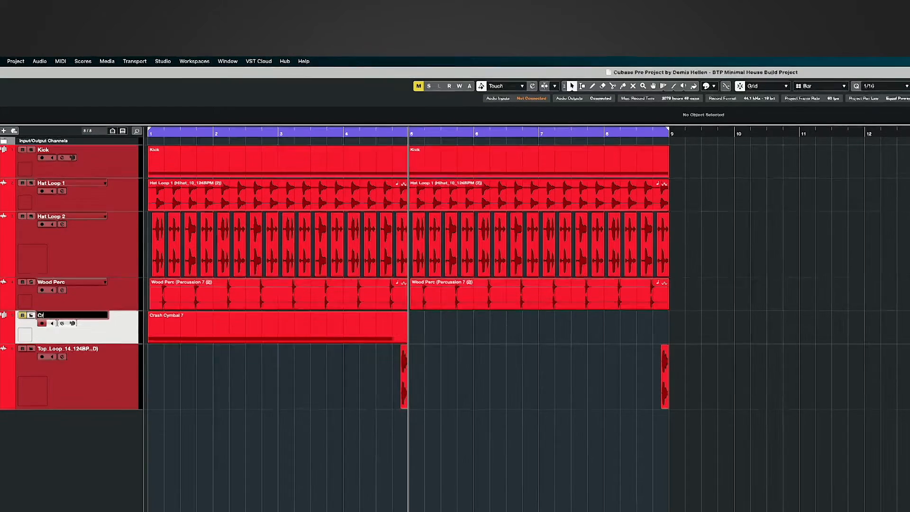
{"action": "type", "text": "Crash"}
{"action": "key", "text": "Return"}
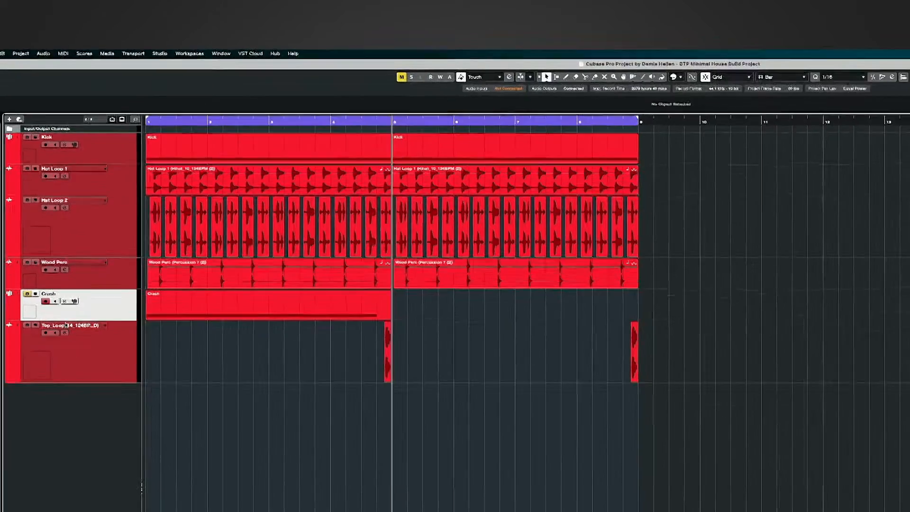
{"action": "double_click", "coordinate": [67, 325]}
{"action": "type", "text": "RainDrop"}
{"action": "key", "text": "Return"}
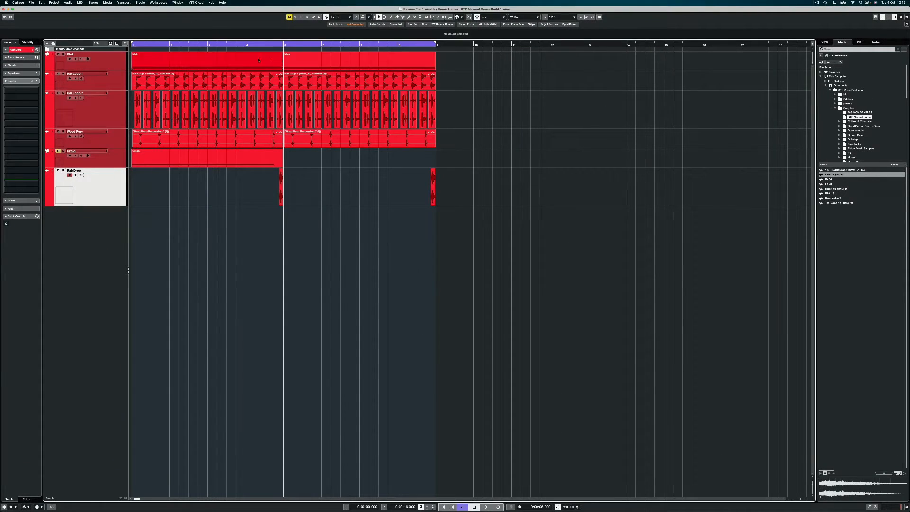
{"action": "left_click", "coordinate": [310, 60]}
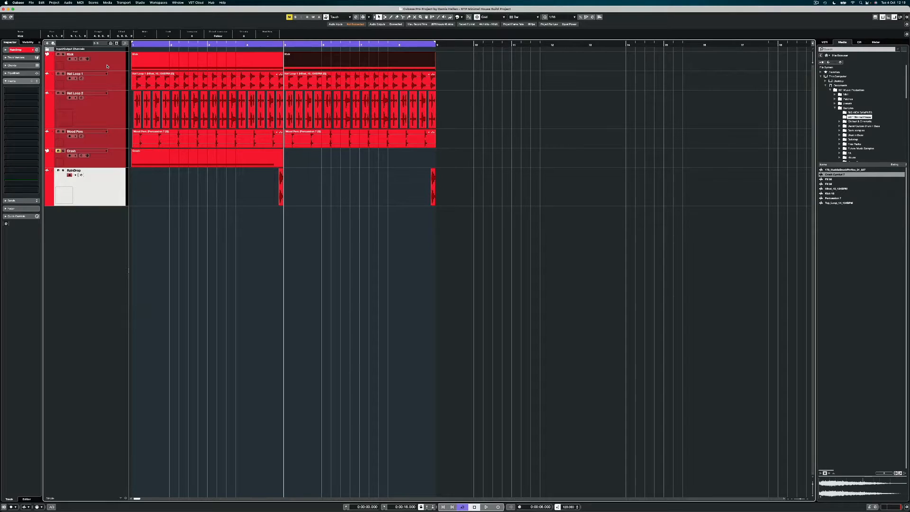